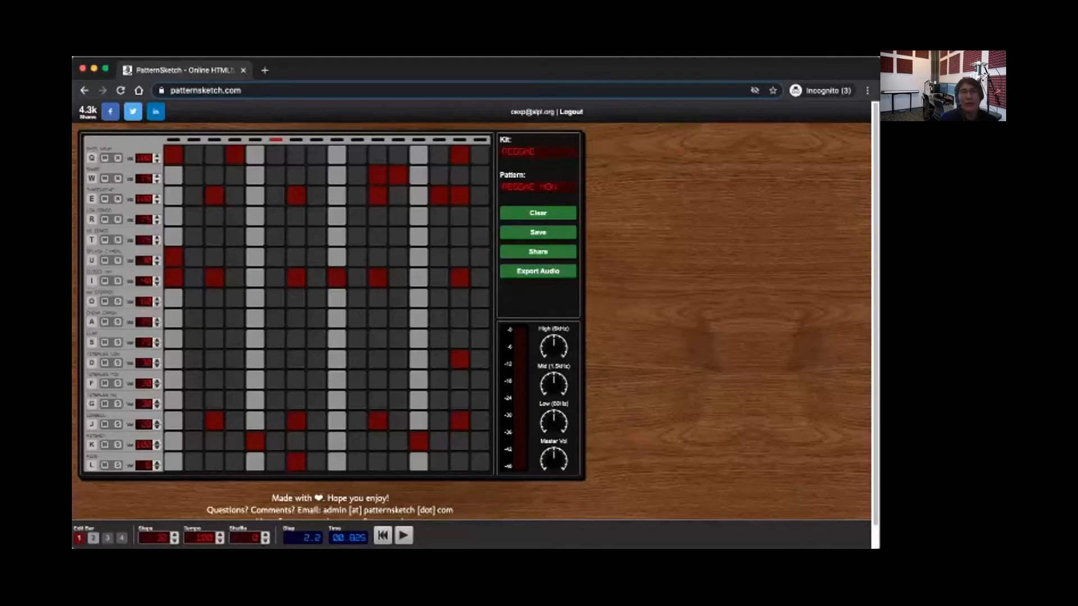
# Switch the drum kit to TR-808 and play the Reggae Mon pattern with it
pyautogui.click(537, 152)
pyautogui.scroll(-1, 472, 325)
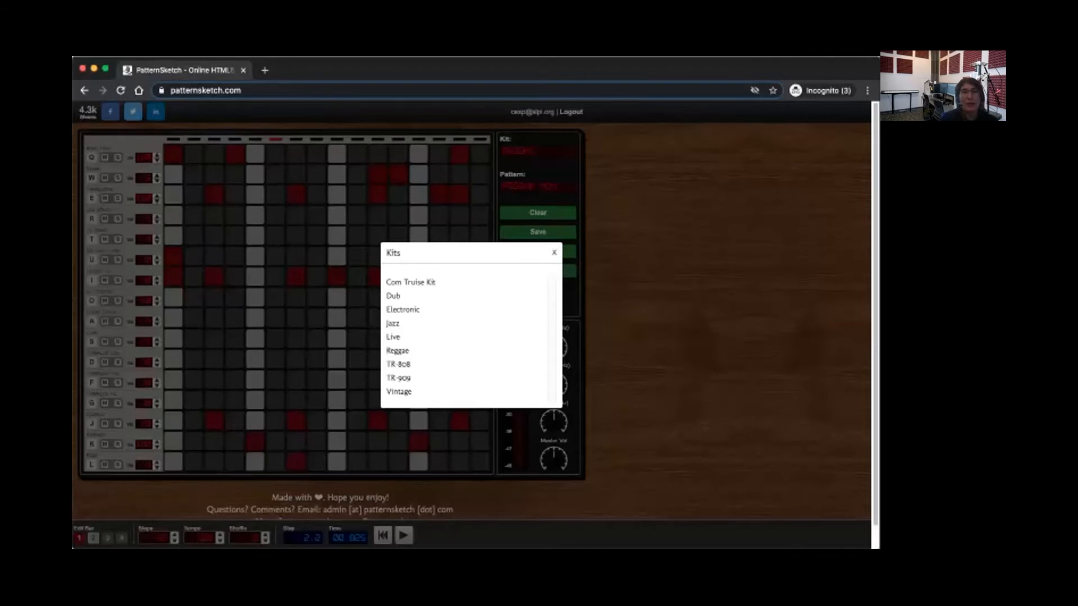
pyautogui.scroll(1, 472, 325)
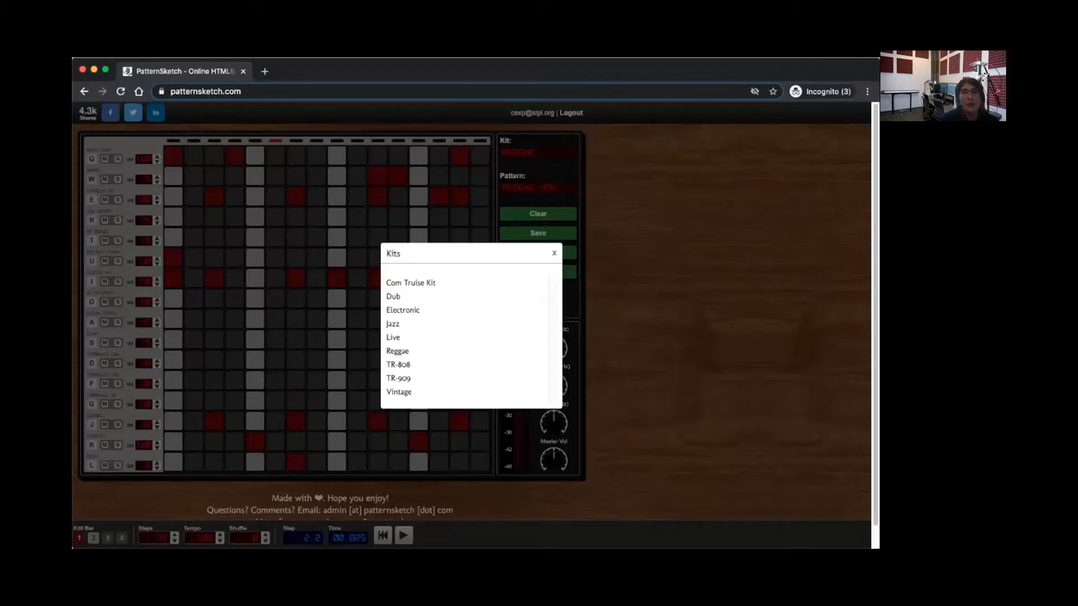
pyautogui.click(398, 364)
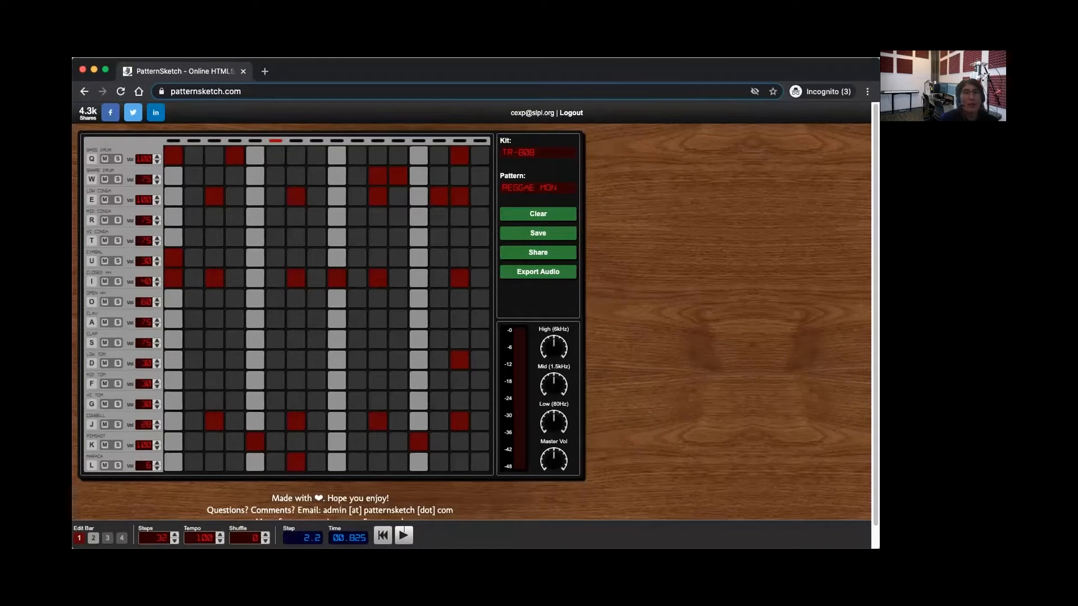
pyautogui.click(404, 535)
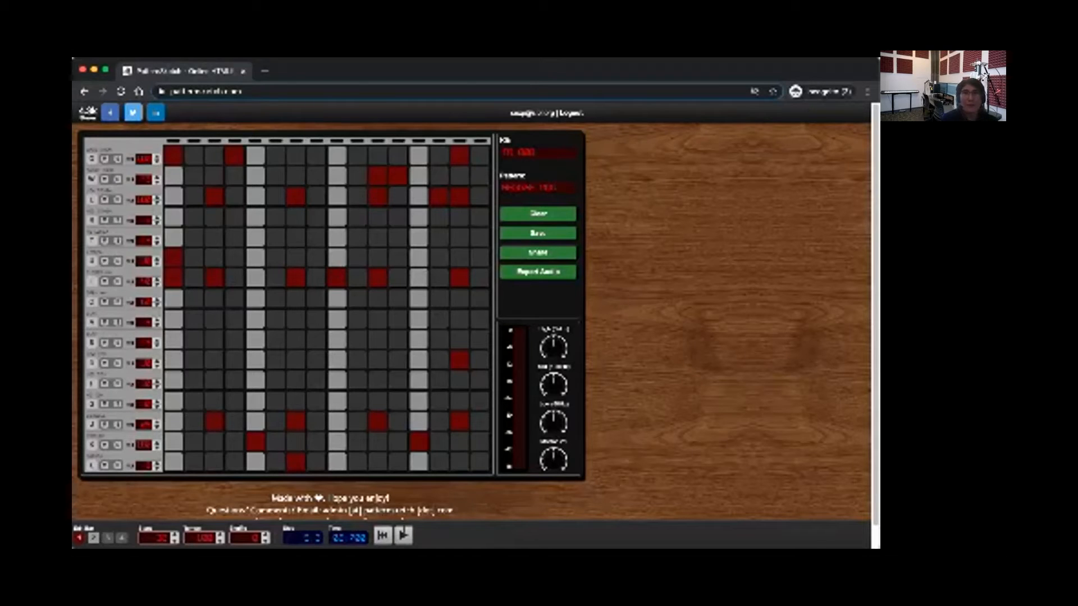
# Load the preset pattern Live Beat, play it, and stop the playback
pyautogui.click(538, 187)
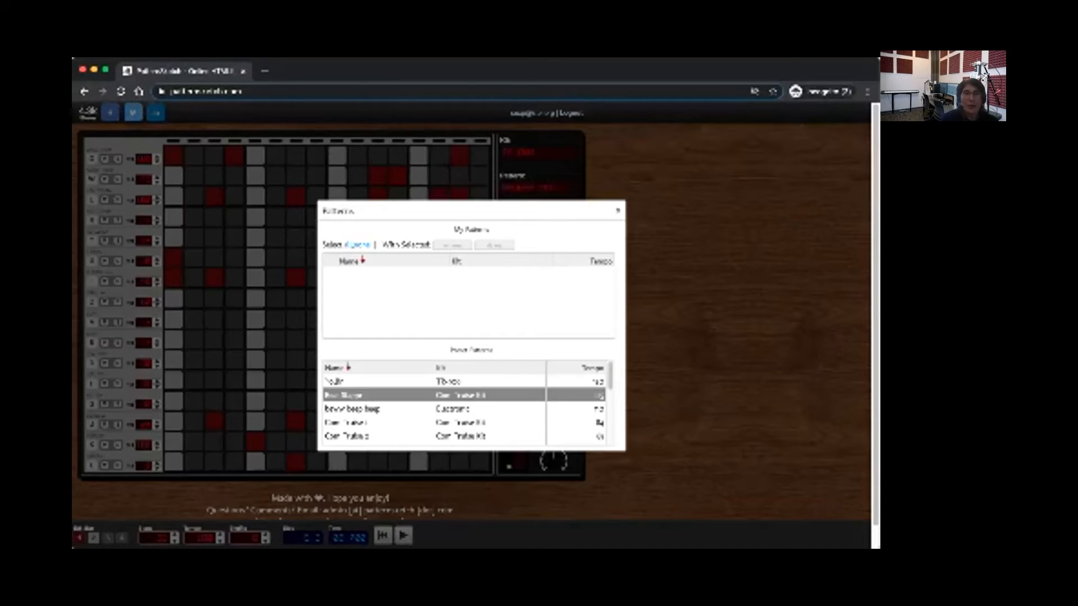
pyautogui.scroll(-1, 464, 394)
pyautogui.scroll(-2, 463, 401)
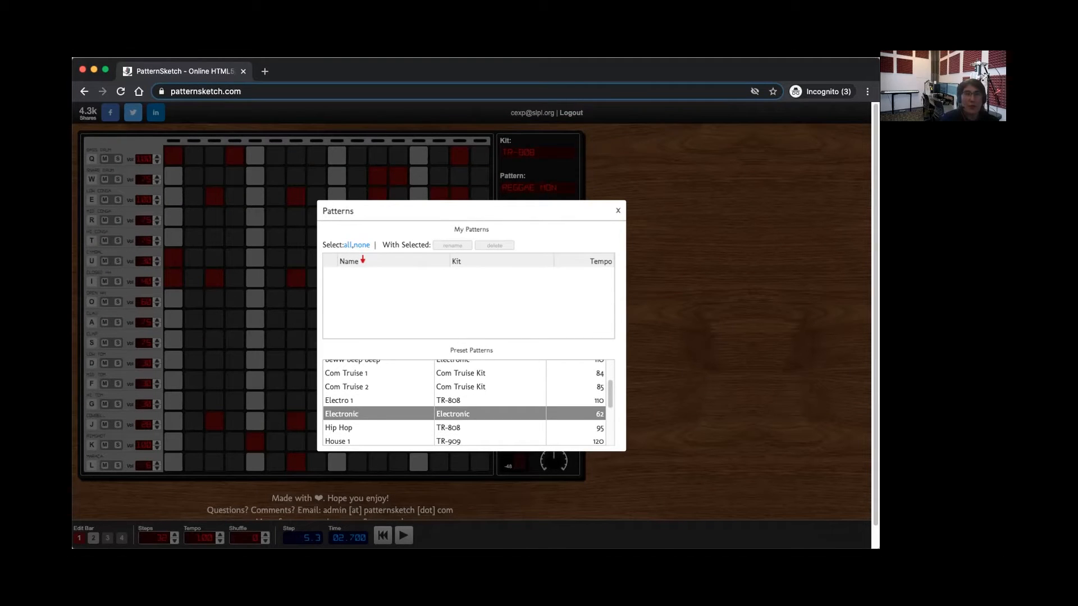
pyautogui.scroll(4, 463, 414)
pyautogui.scroll(-8, 464, 402)
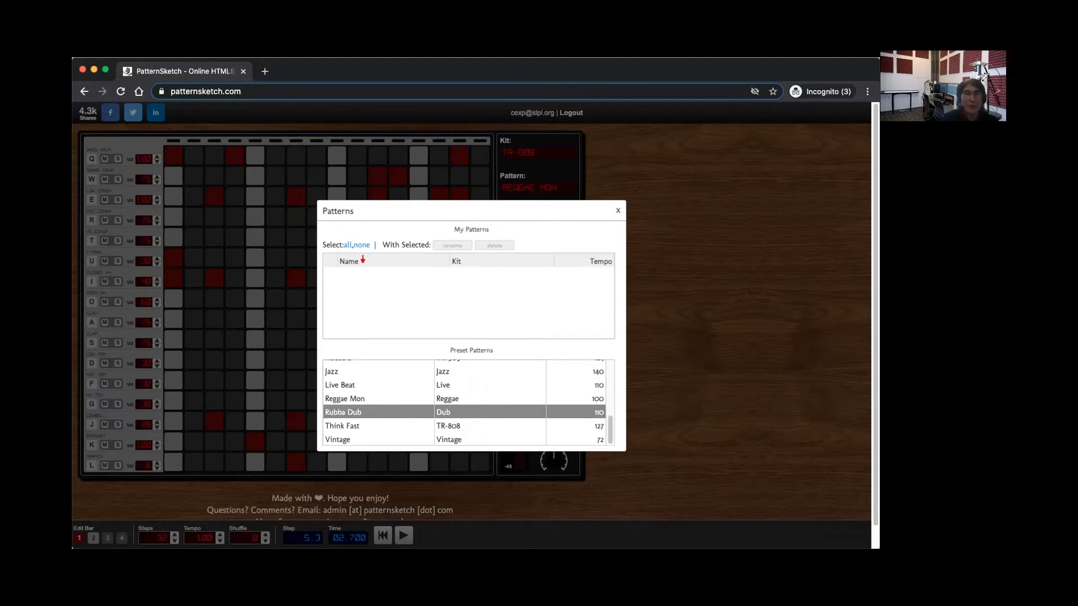
pyautogui.click(463, 385)
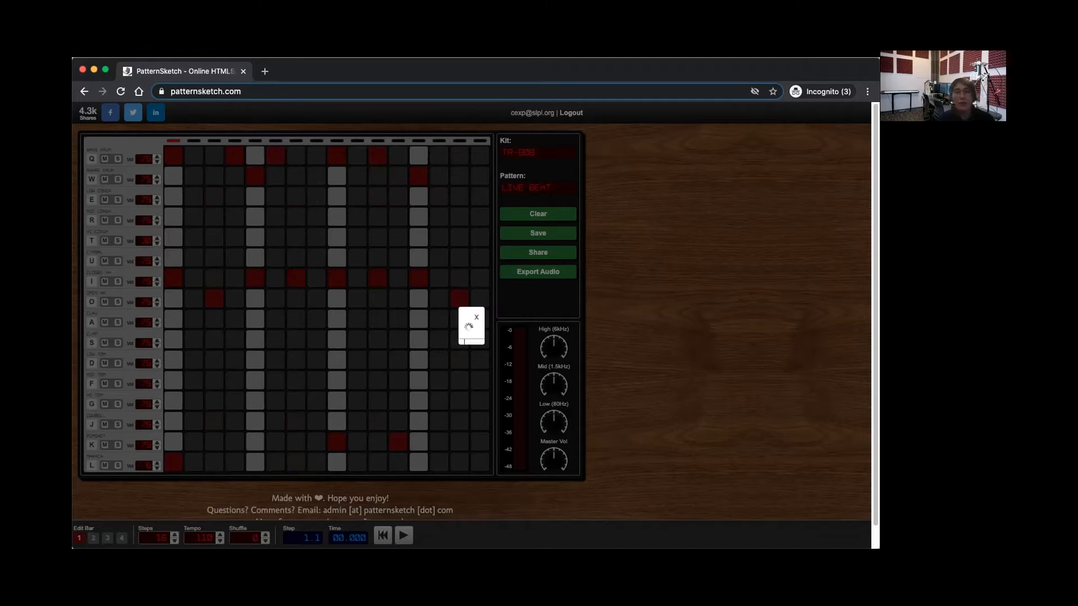
pyautogui.press('space')
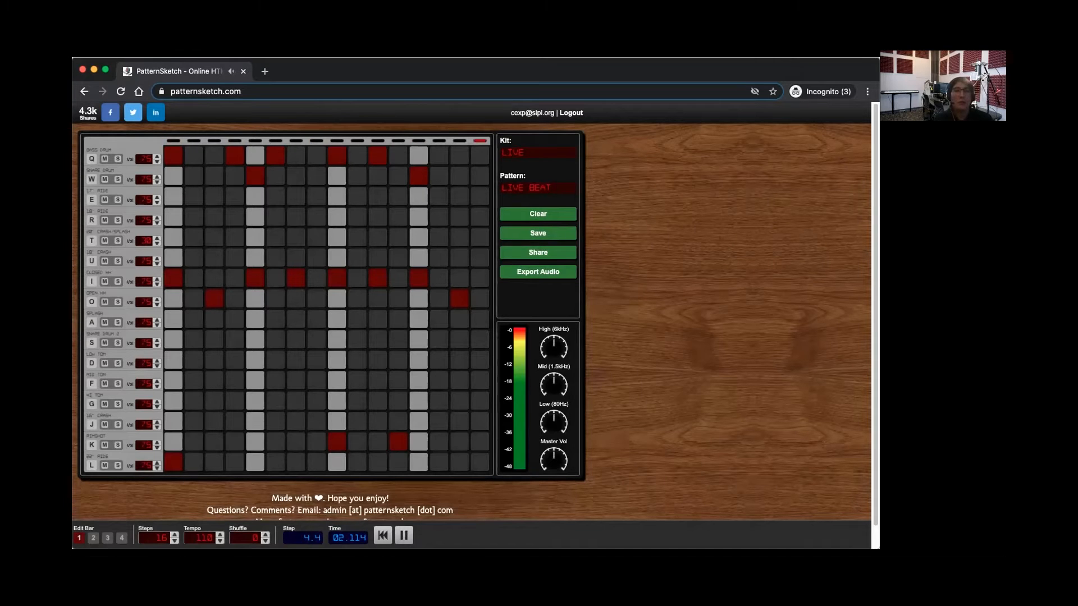
pyautogui.press('space')
# Load the preset pattern Beat Slappr, play it briefly, and stop it
pyautogui.click(538, 188)
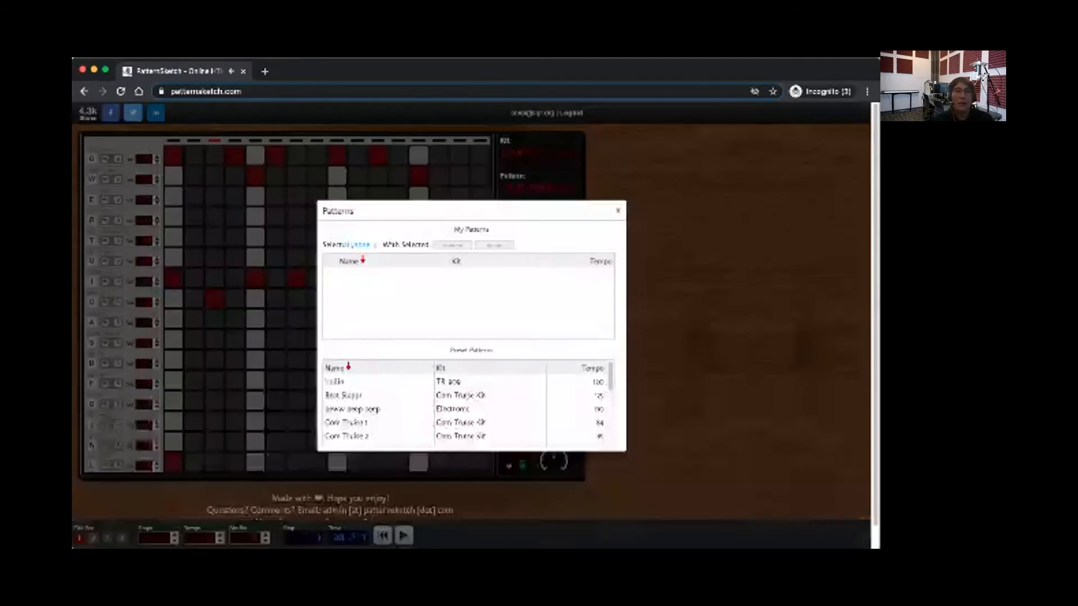
pyautogui.click(344, 395)
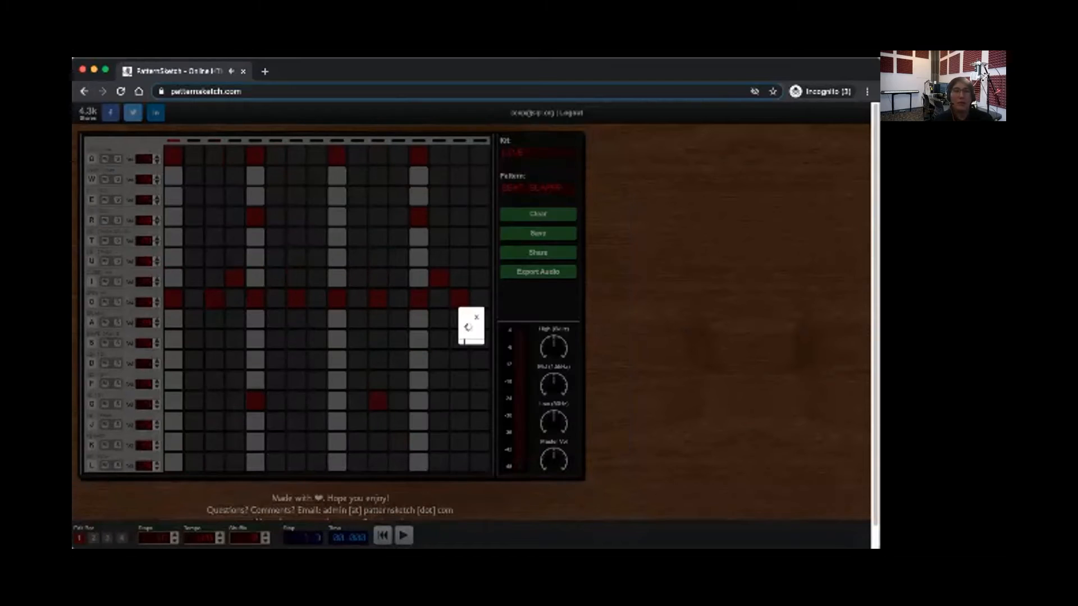
pyautogui.press('space')
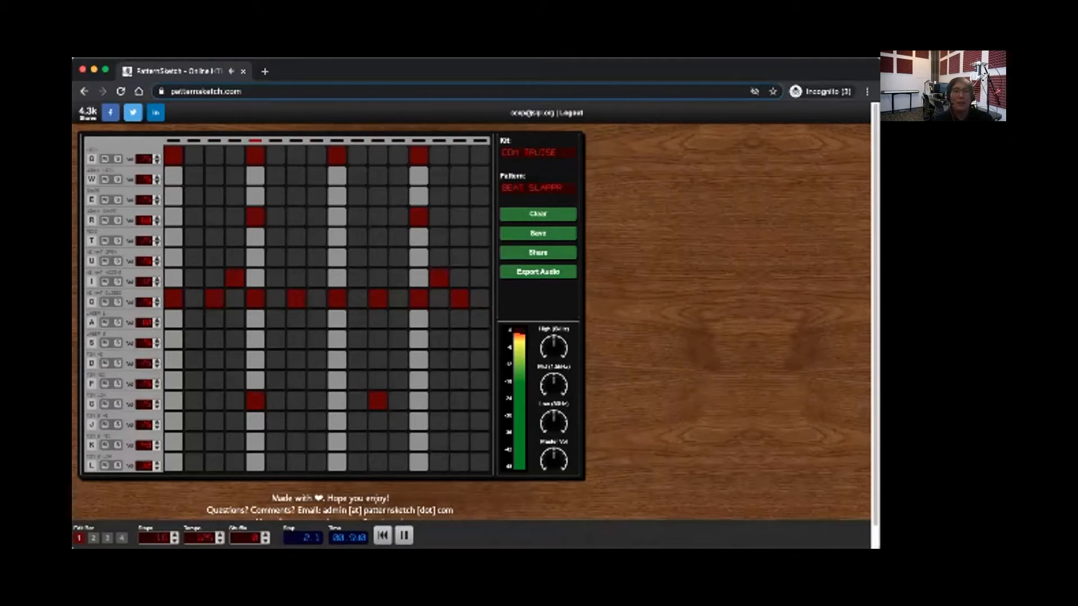
pyautogui.press('space')
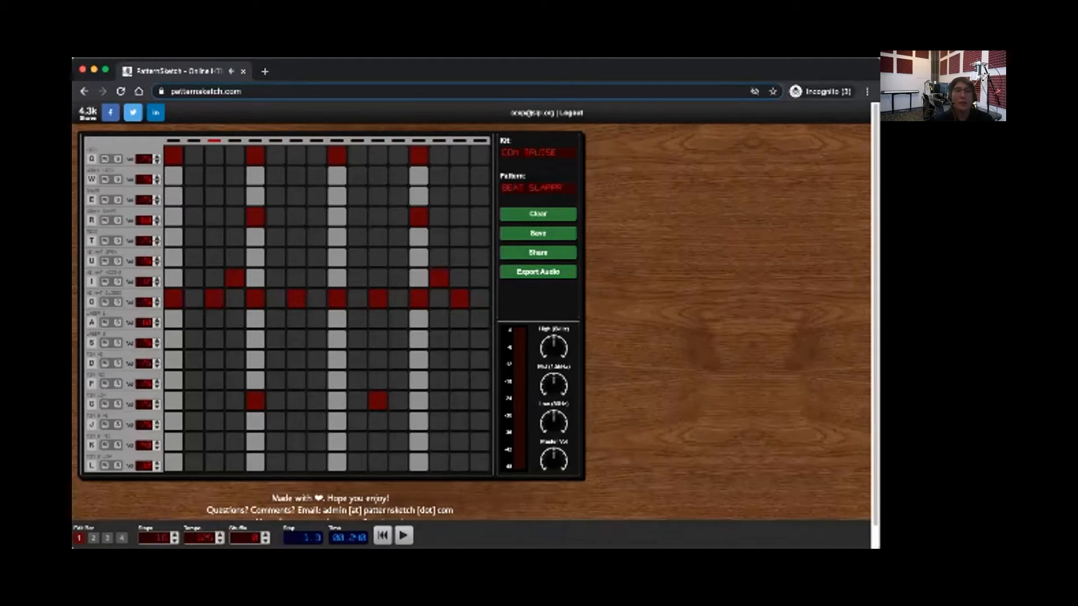
# Load the Rollin preset pattern with the TR-909 kit, play it, and stop it
pyautogui.click(537, 188)
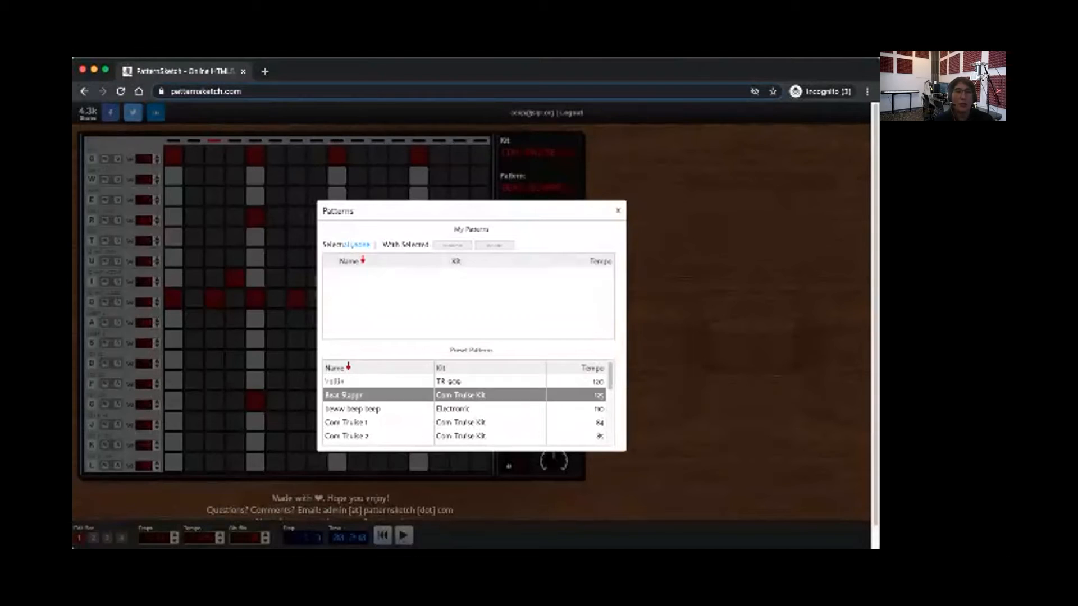
pyautogui.click(359, 380)
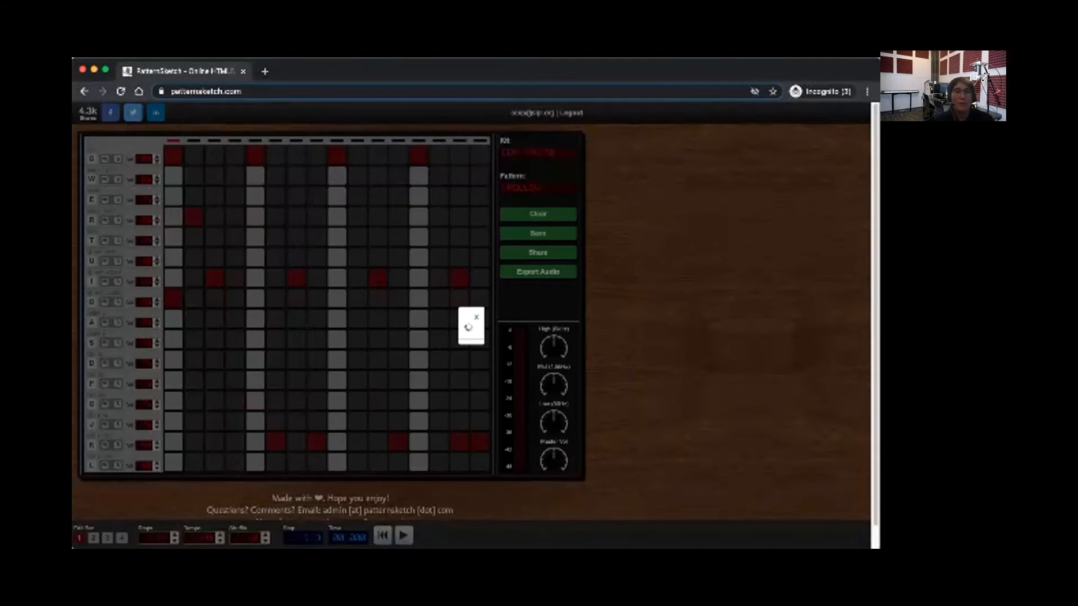
pyautogui.press('space')
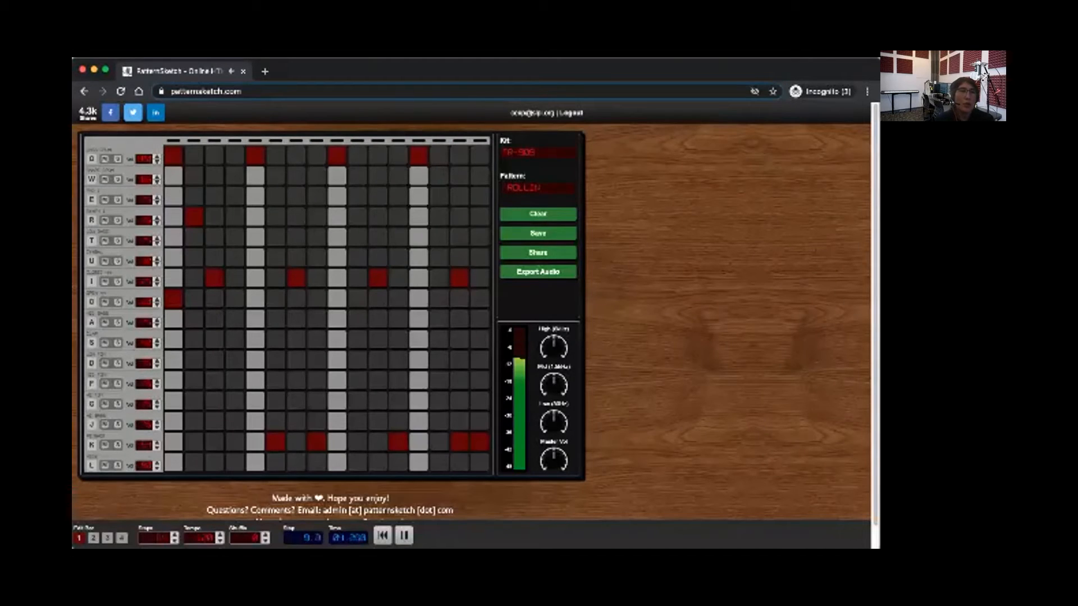
pyautogui.press('space')
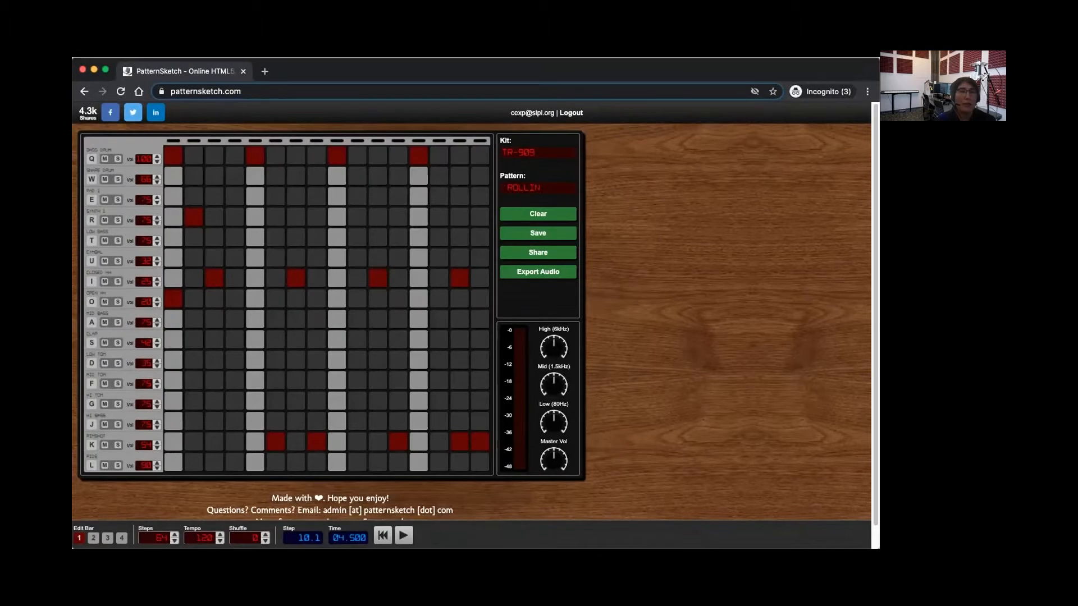
pyautogui.press('space')
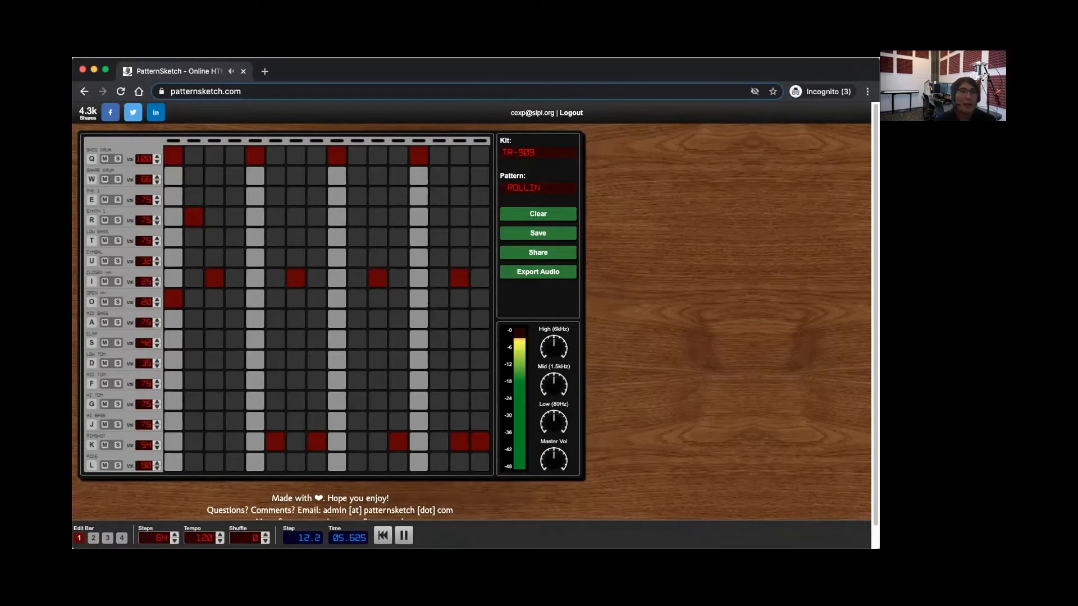
pyautogui.press('space')
# Add hits on row E at steps 2 to 4 and 6 to 8, and play the pattern
pyautogui.click(194, 196)
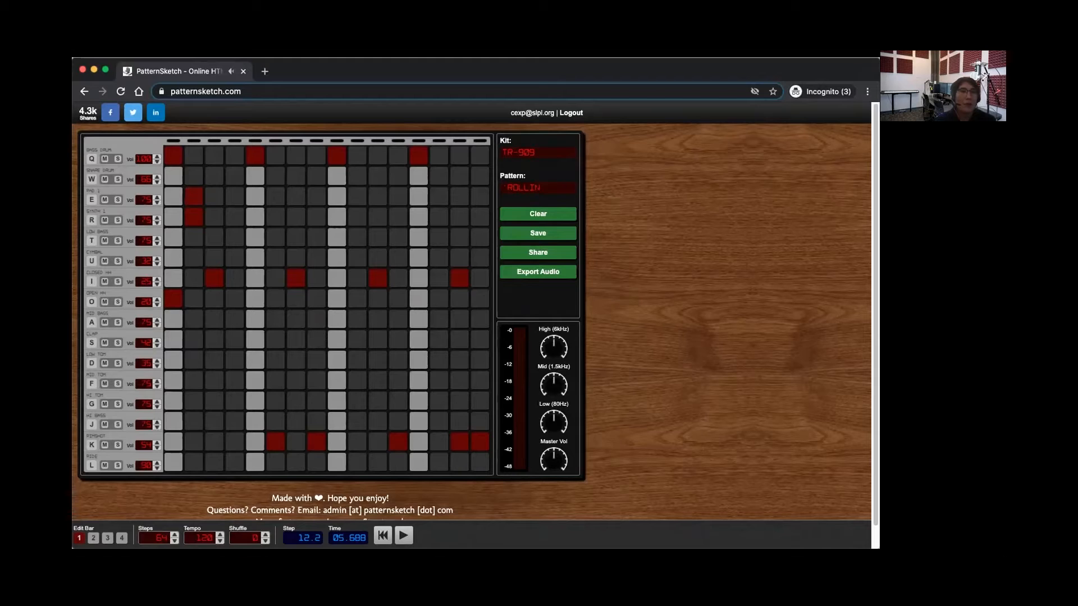
pyautogui.click(214, 196)
pyautogui.click(235, 196)
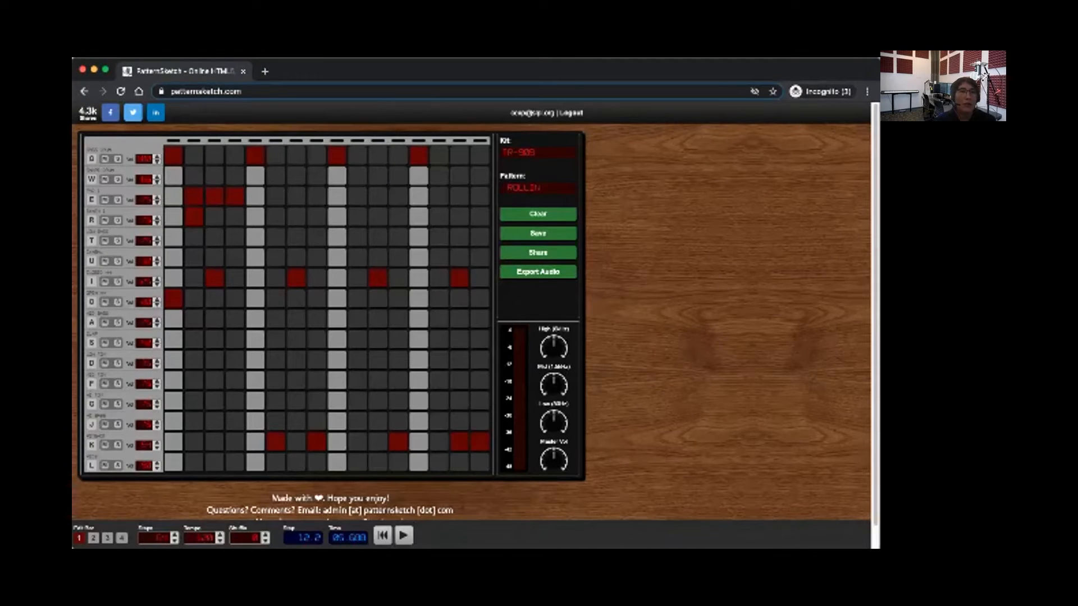
pyautogui.click(276, 196)
pyautogui.click(297, 196)
pyautogui.click(317, 196)
pyautogui.press('space')
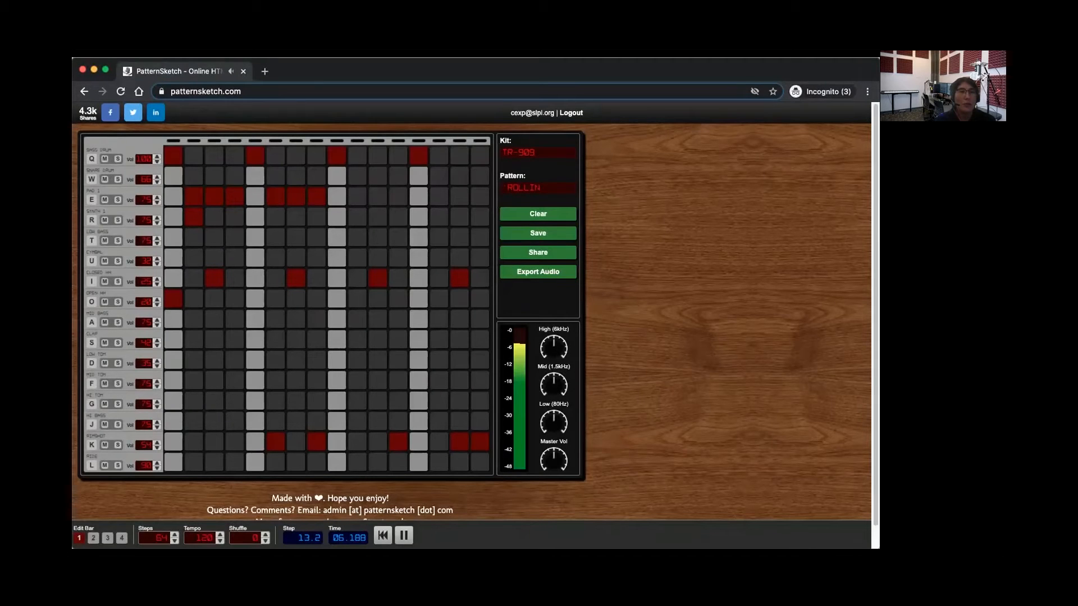
# Remove the added hits from row E and play the Rollin pattern without them
pyautogui.press('space')
pyautogui.click(317, 196)
pyautogui.click(297, 196)
pyautogui.click(275, 197)
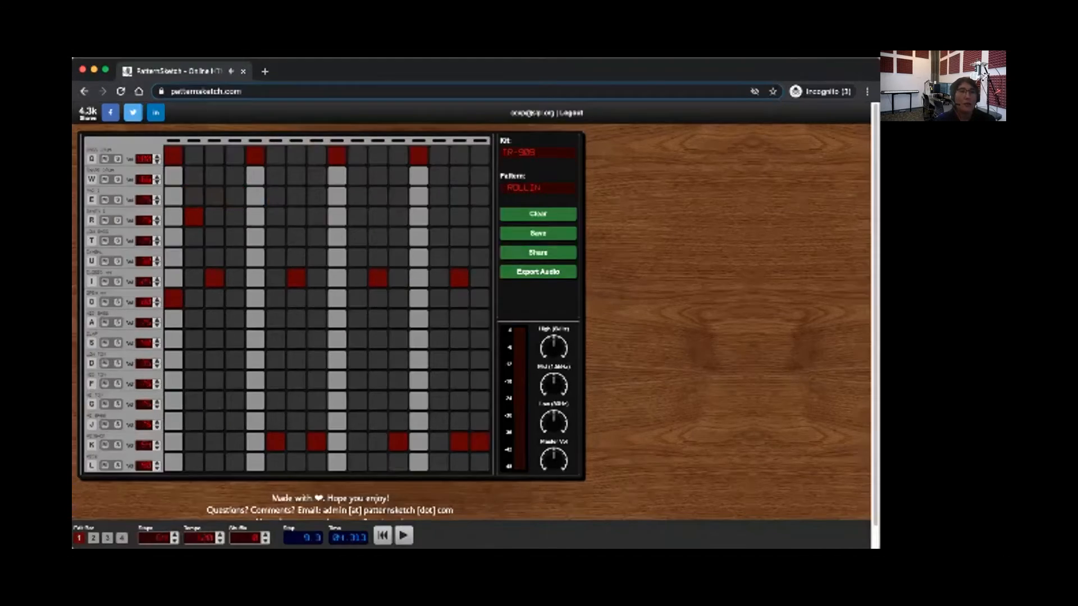
pyautogui.press('space')
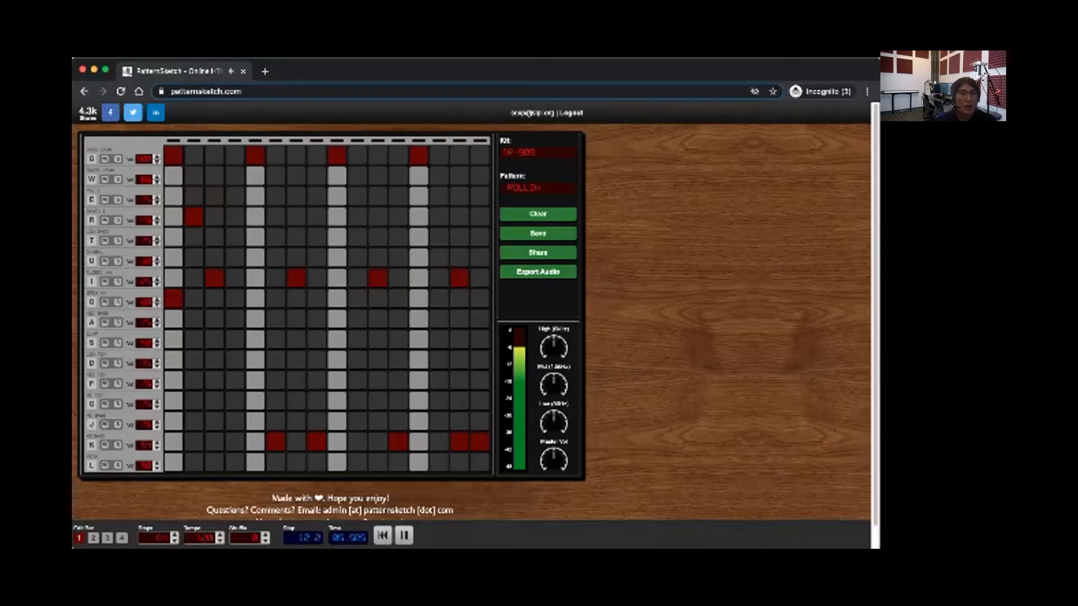
pyautogui.press('space')
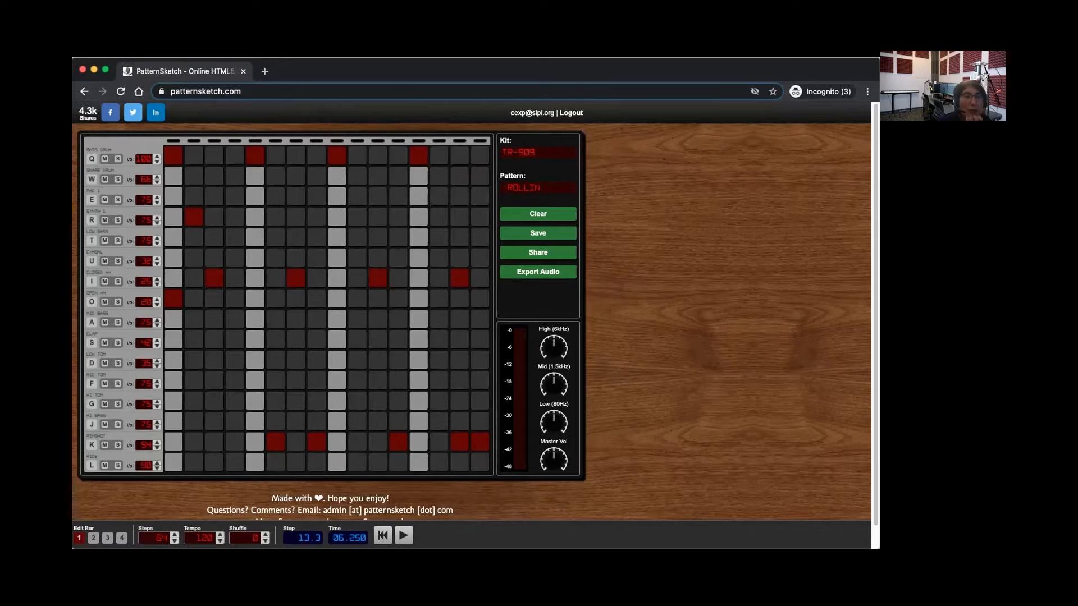
# Set the tempo of the Rollin pattern to 100
pyautogui.click(220, 541)
pyautogui.click(219, 541)
pyautogui.click(220, 542)
pyautogui.click(220, 541)
pyautogui.click(219, 541)
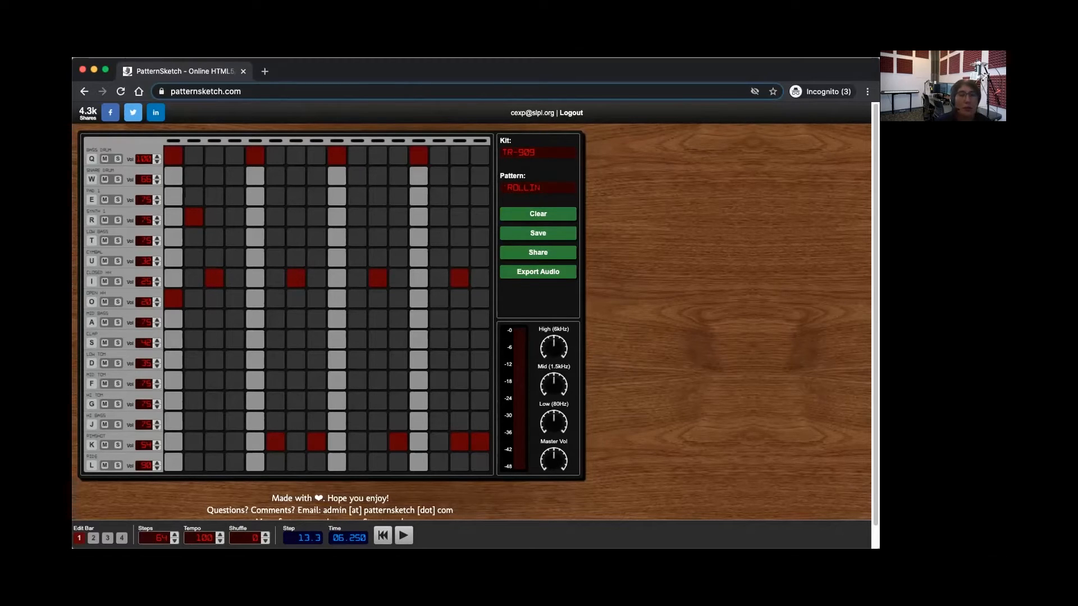
# Play and stop the Rollin pattern at its new tempo, and clear all hits from the grid
pyautogui.press('space')
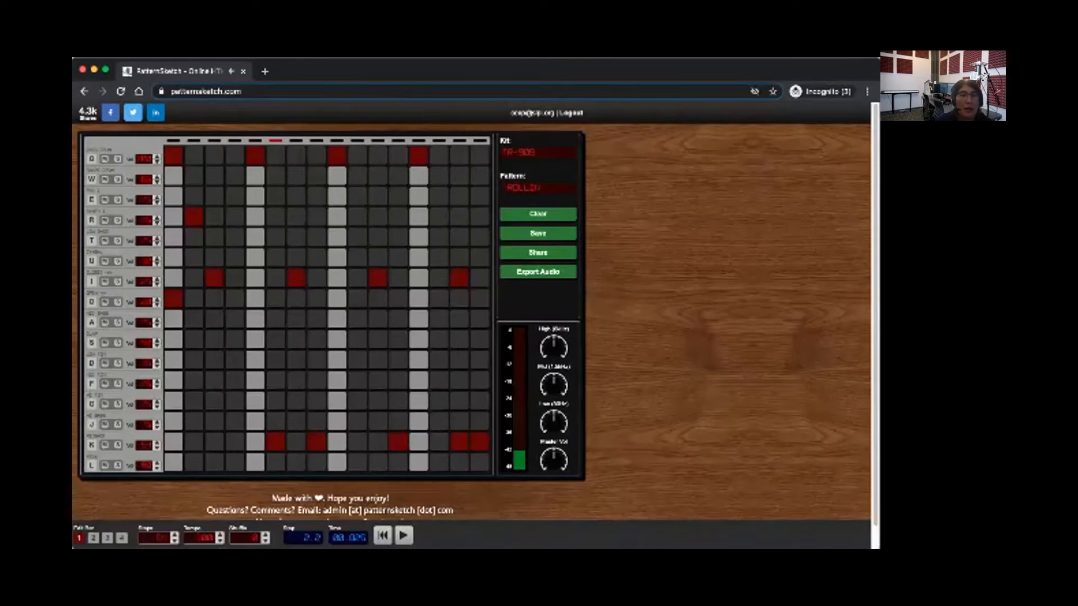
pyautogui.press('space')
pyautogui.press('space')
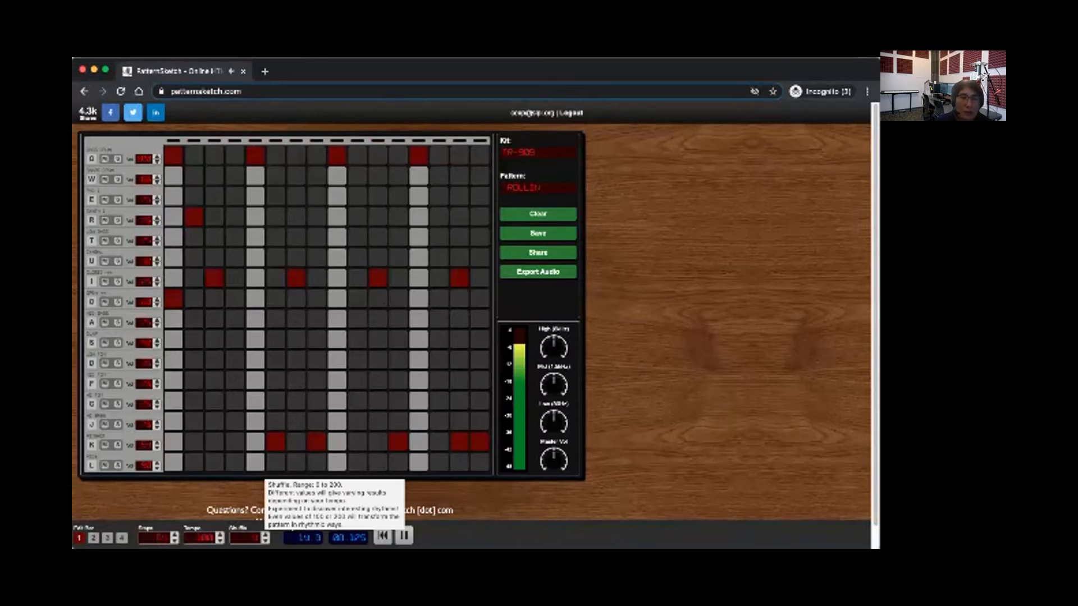
pyautogui.press('space')
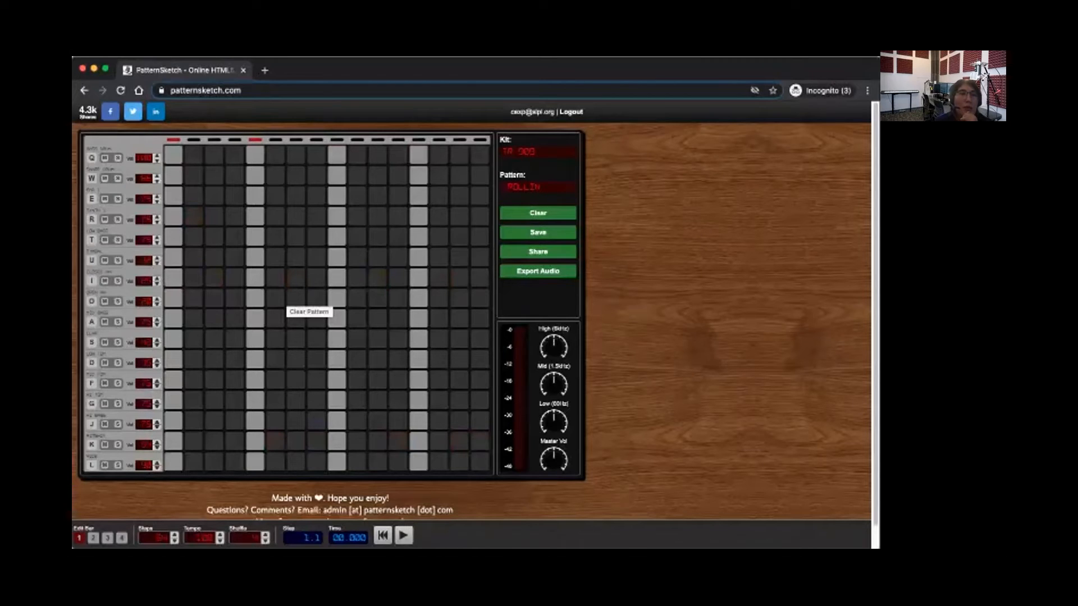
# Build a beat with bass drum hits on steps 1 and 9 and a snare hit on step 5, test-playing it
pyautogui.click(174, 155)
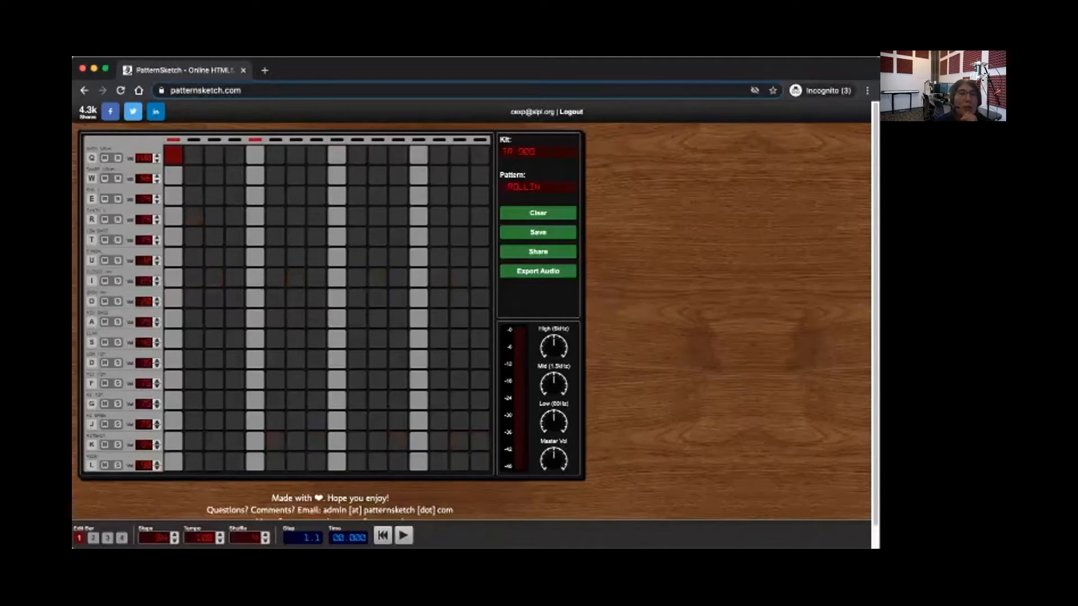
pyautogui.click(255, 175)
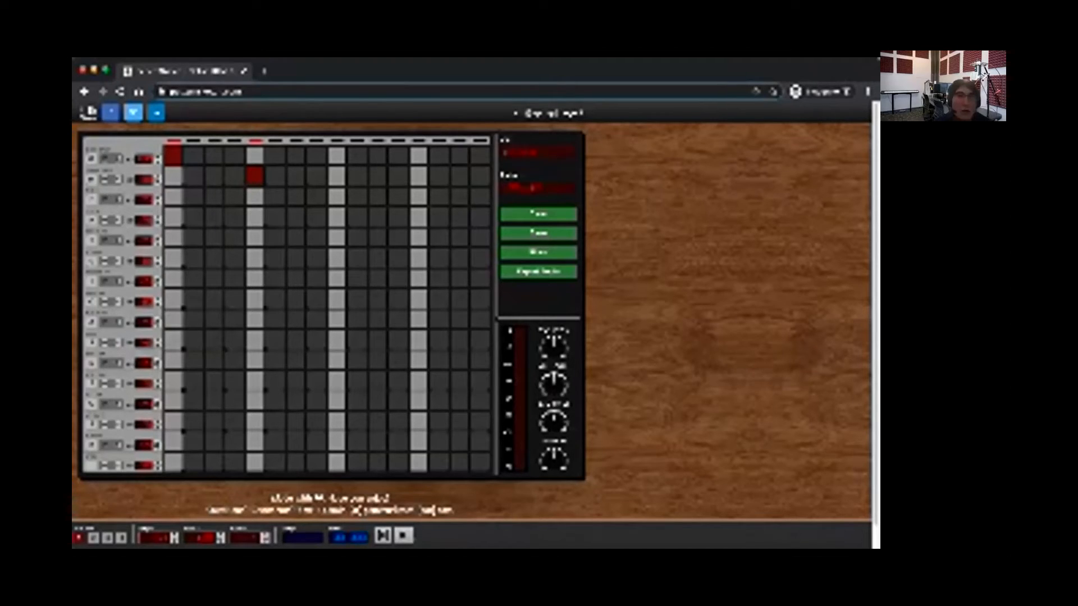
pyautogui.click(403, 535)
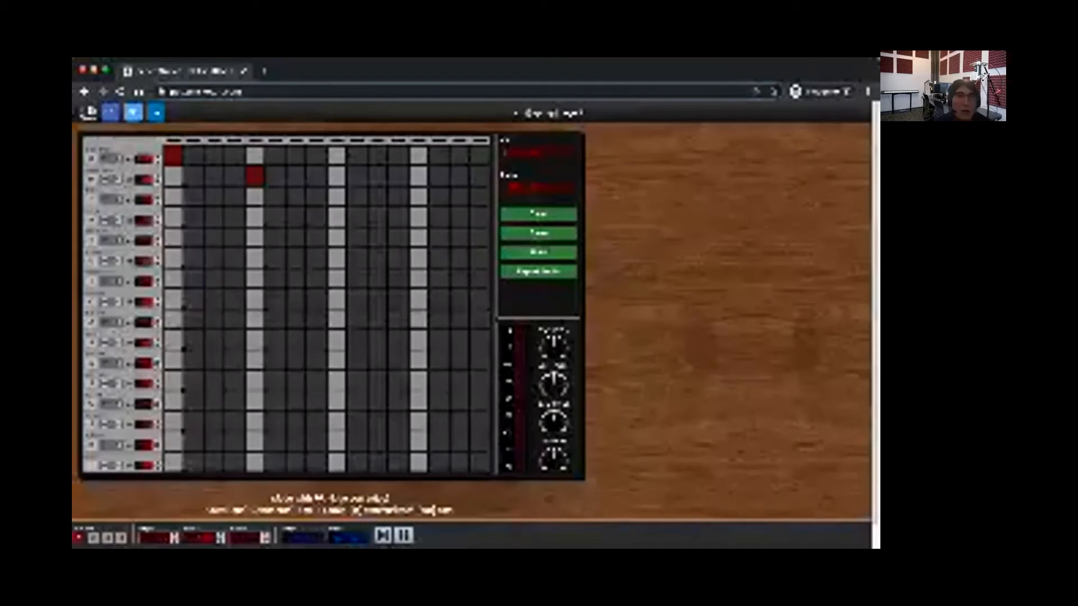
pyautogui.press('space')
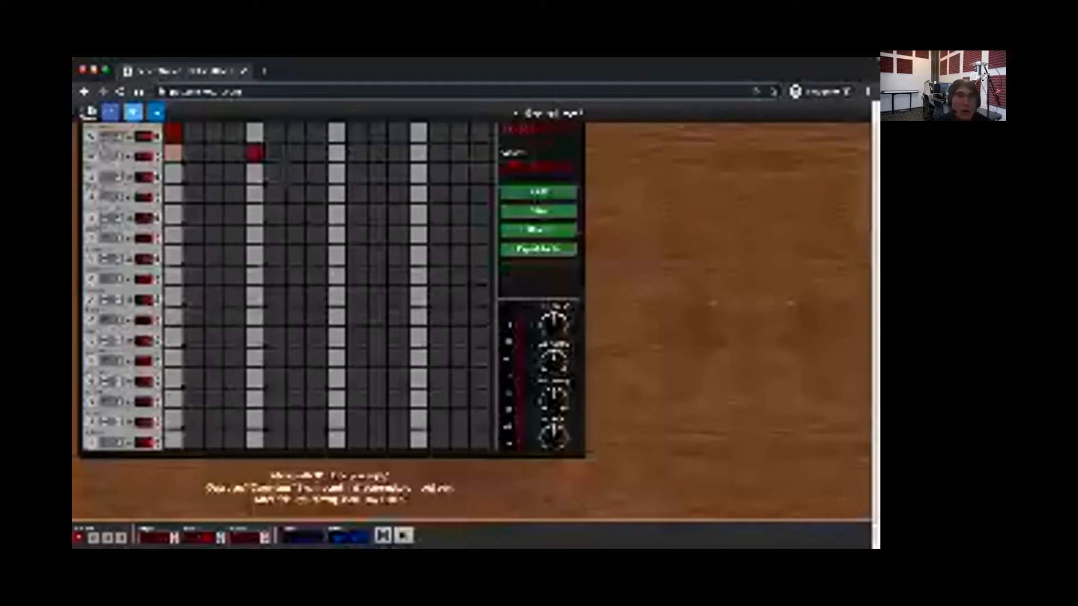
pyautogui.scroll(1, 337, 281)
pyautogui.click(337, 155)
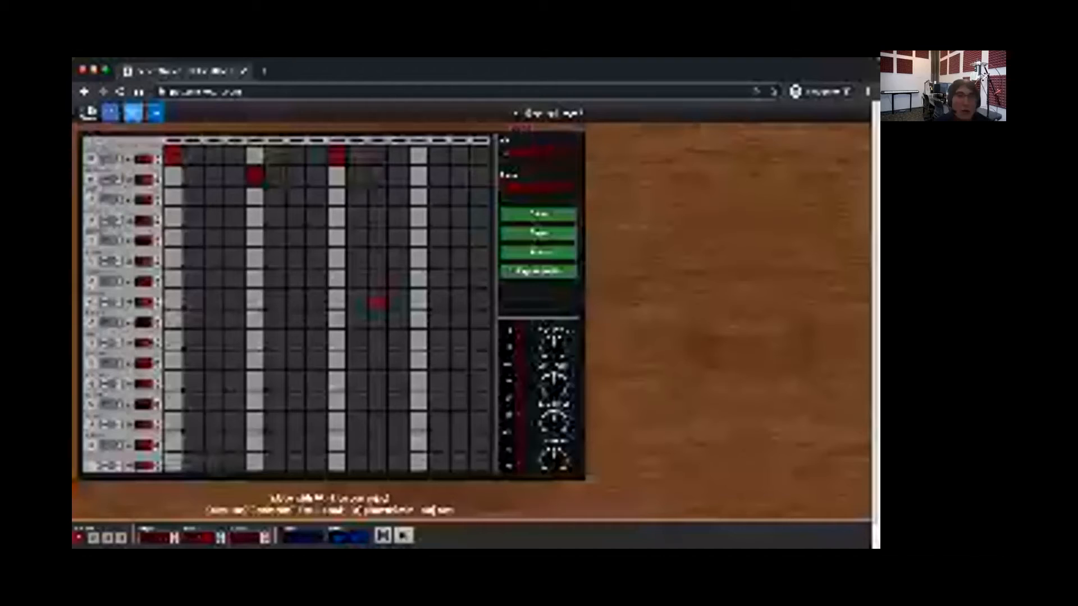
# Load the preset pattern Com Truise 1 in place of the current beat
pyautogui.click(539, 233)
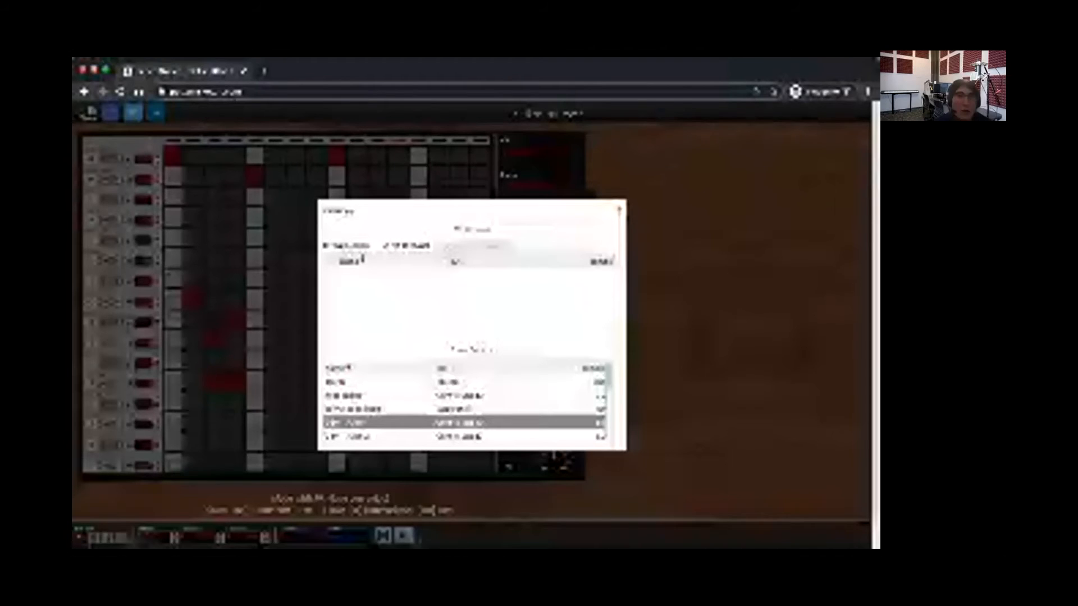
pyautogui.click(461, 423)
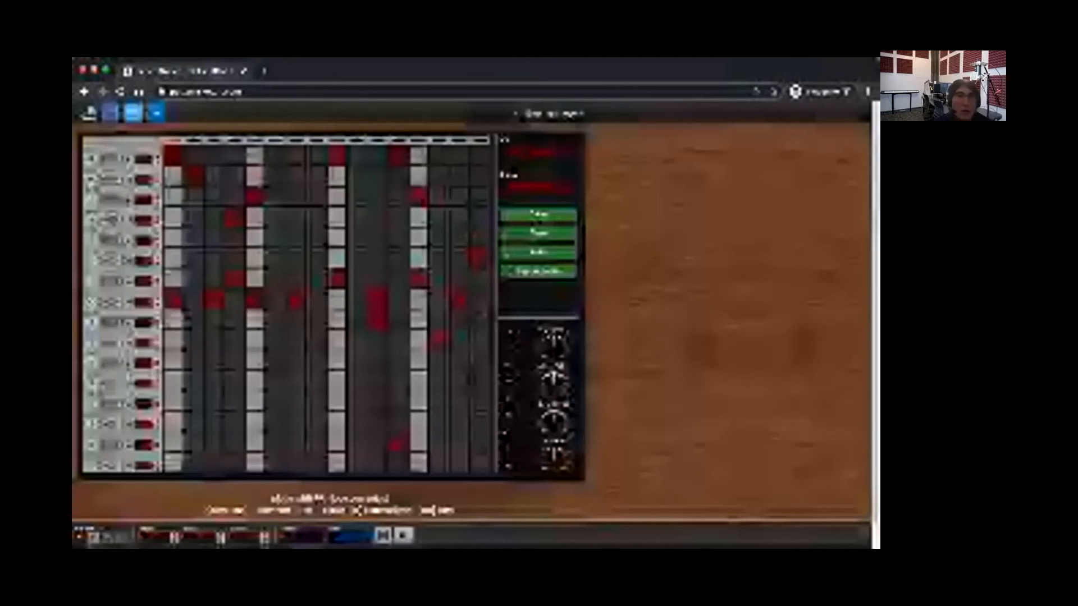
# Play and stop the Com Truise 1 pattern twice to listen to it
pyautogui.press('space')
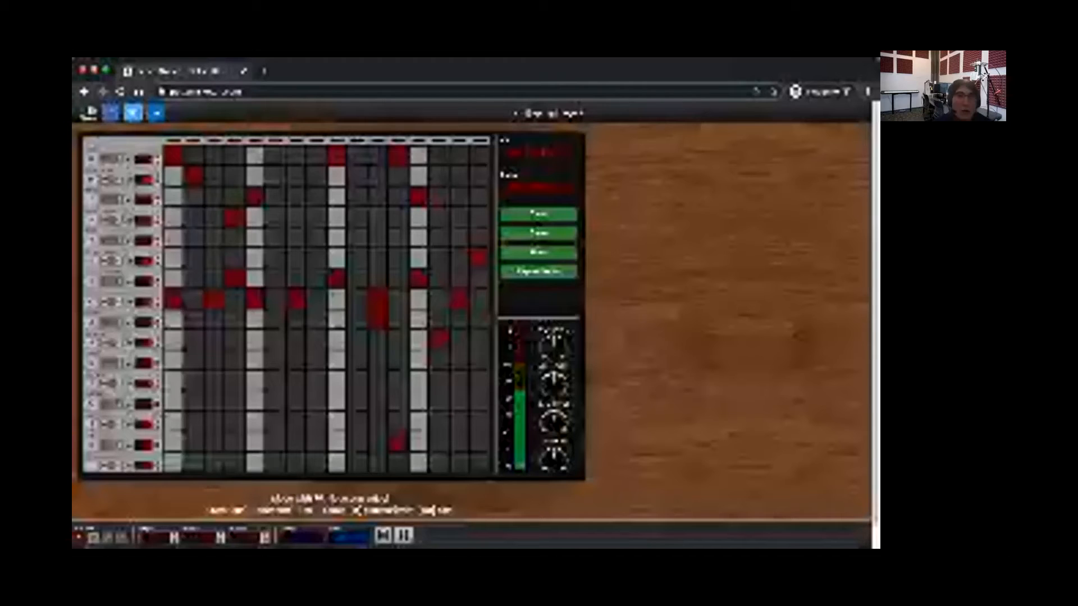
pyautogui.press('space')
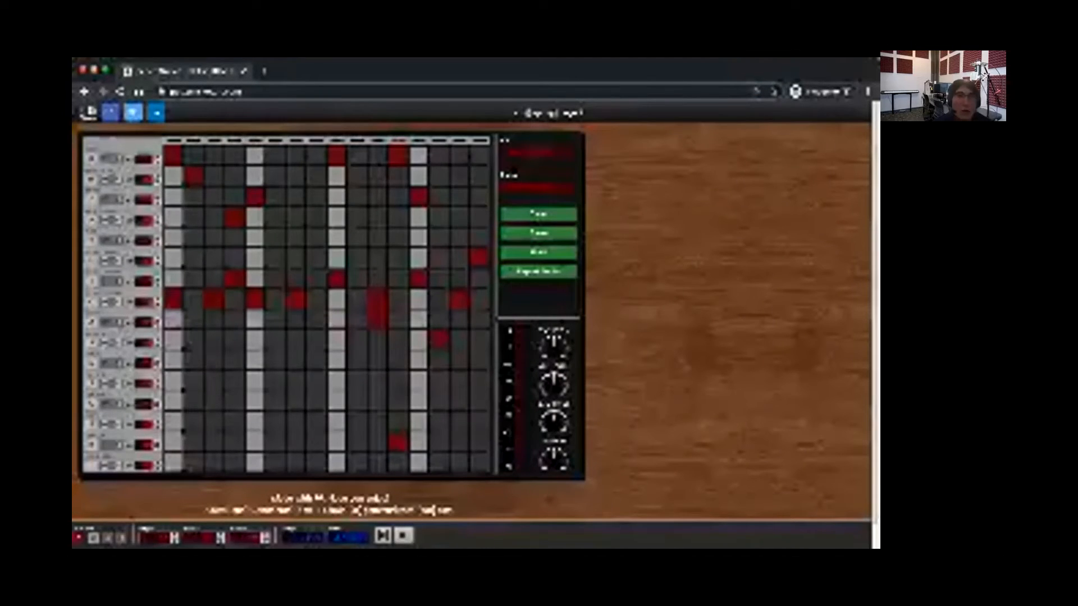
pyautogui.press('space')
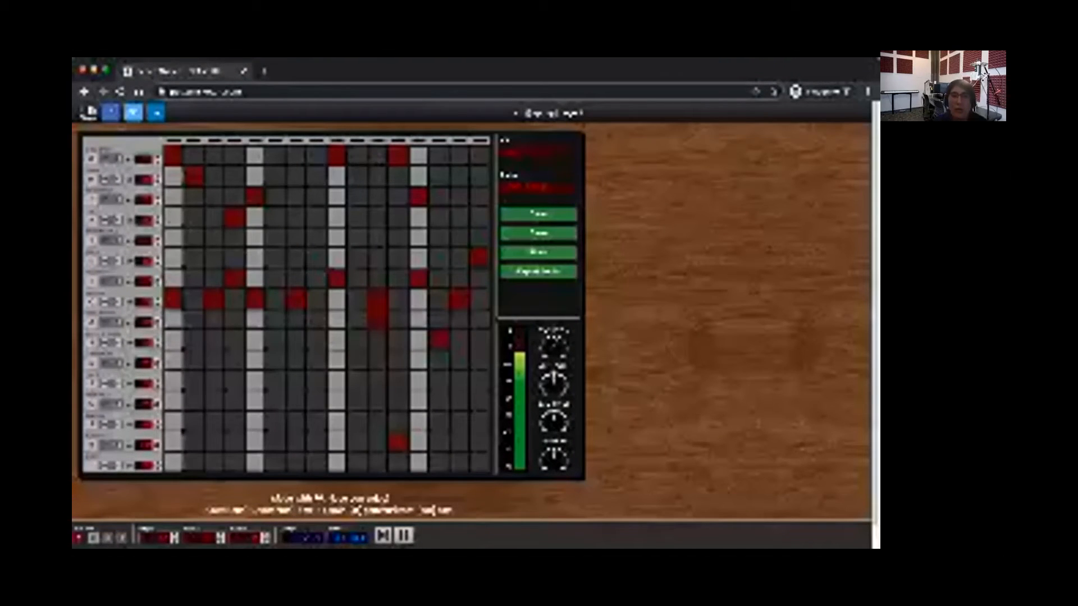
pyautogui.press('space')
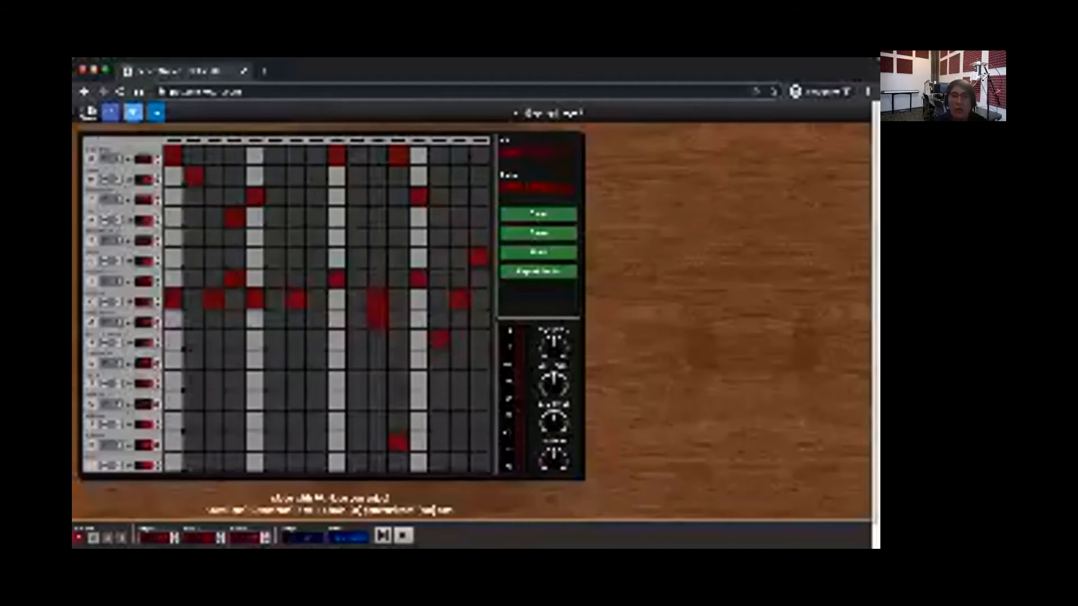
# Switch the Com Truise 1 pattern to a different drum kit and start playing it
pyautogui.click(536, 152)
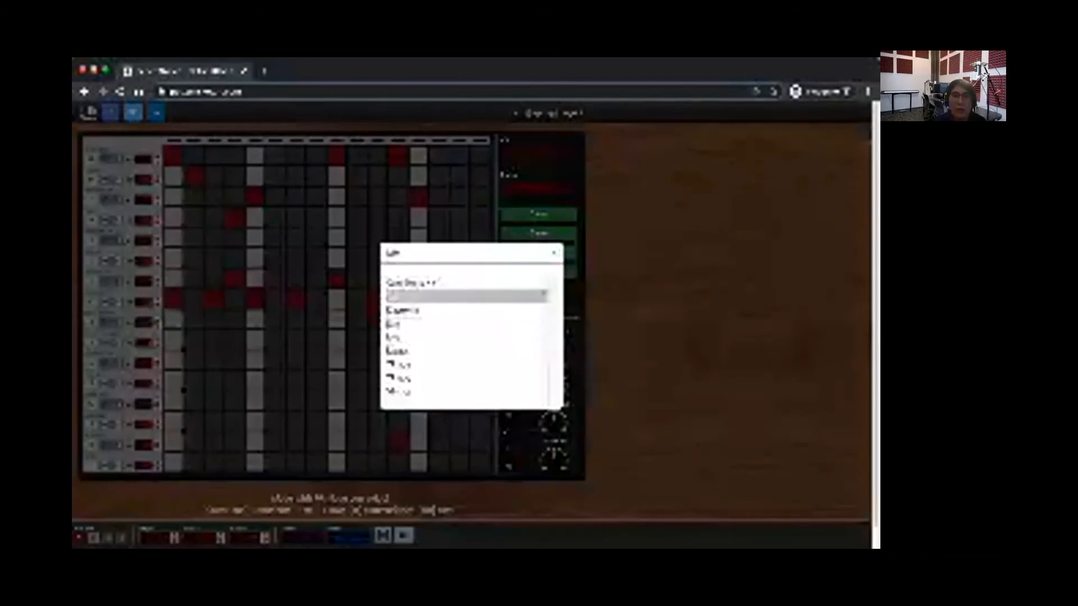
pyautogui.click(438, 296)
pyautogui.press('space')
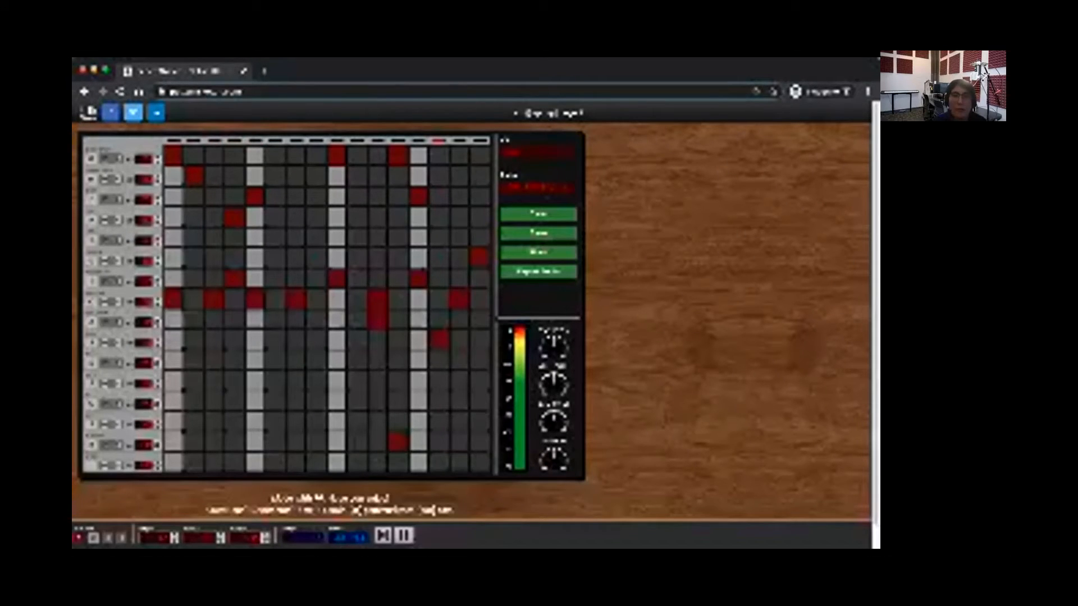
# Load the preset pattern Beww Beep in place of the current one, listen to it and stop playback
pyautogui.click(537, 152)
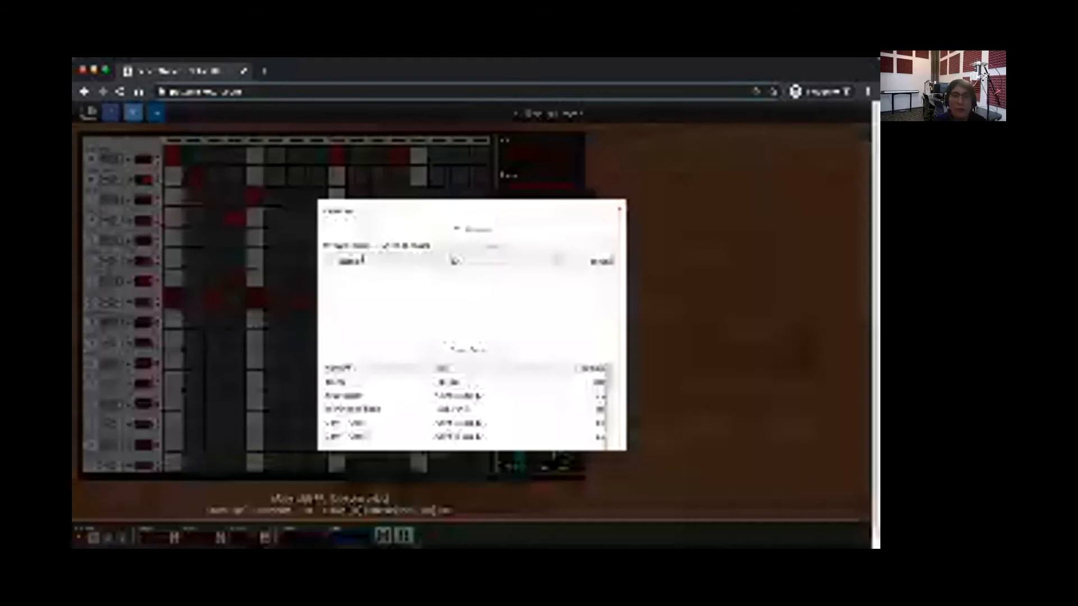
pyautogui.scroll(-1, 362, 376)
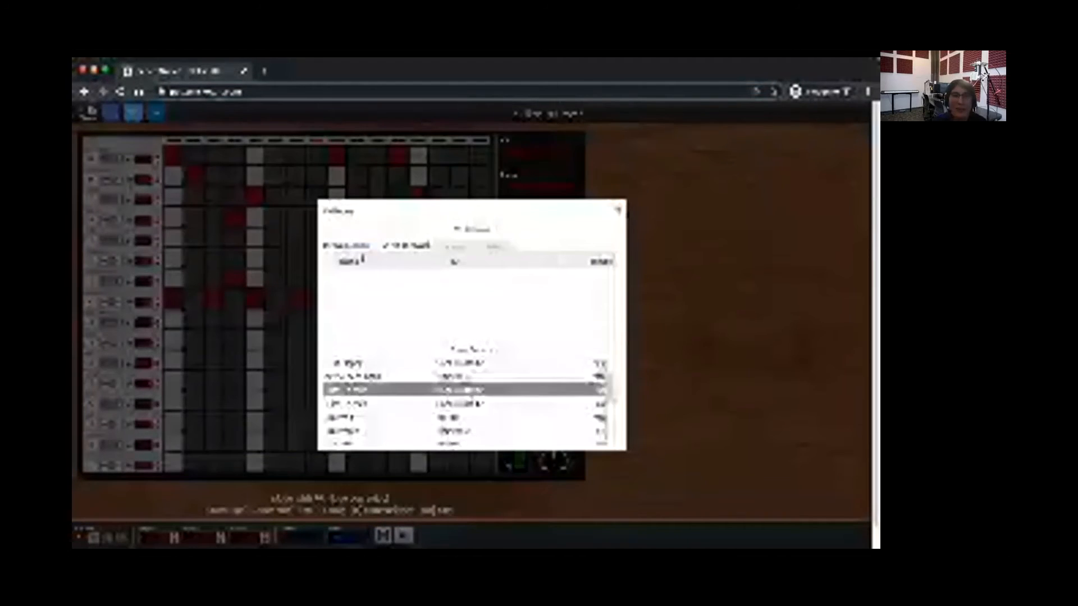
pyautogui.click(362, 377)
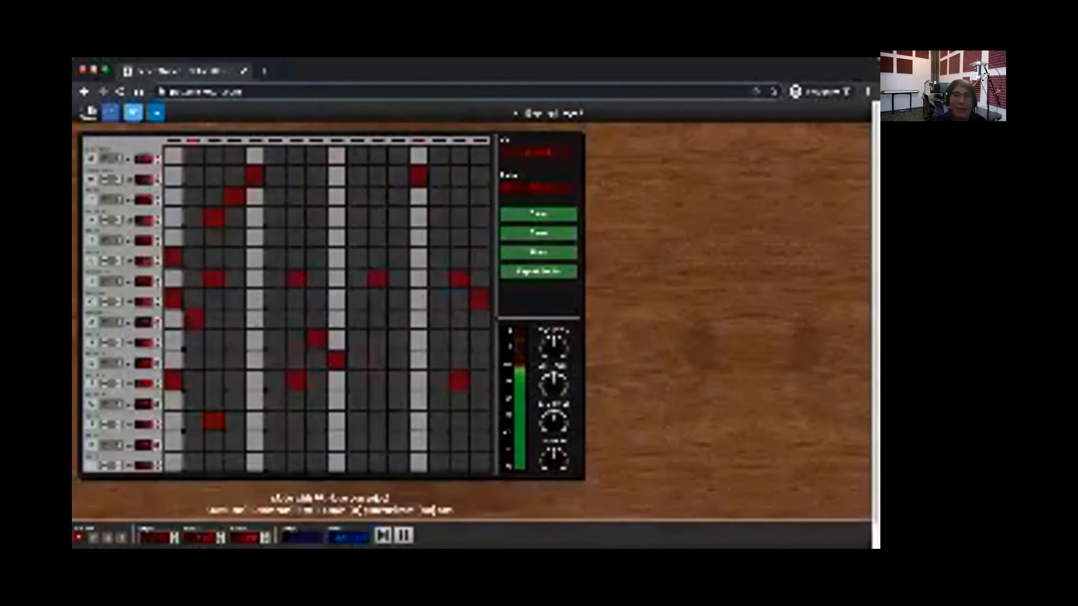
pyautogui.press('space')
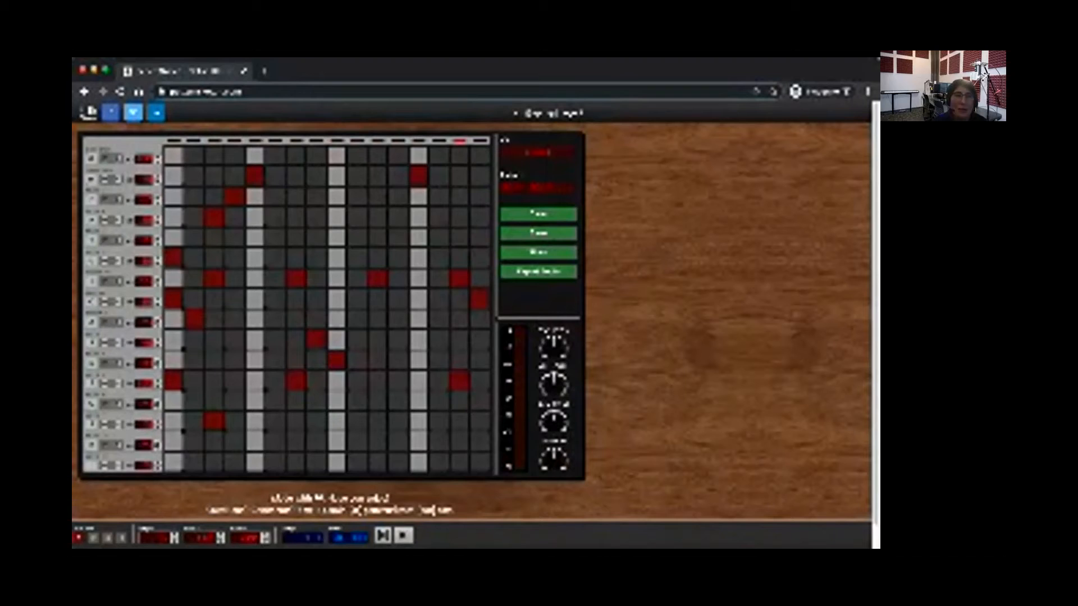
# Add hits in row I on steps 2, 4, 6, 8, 10, 12, 14 and 16
pyautogui.click(275, 279)
pyautogui.click(316, 279)
pyautogui.click(234, 278)
pyautogui.click(194, 278)
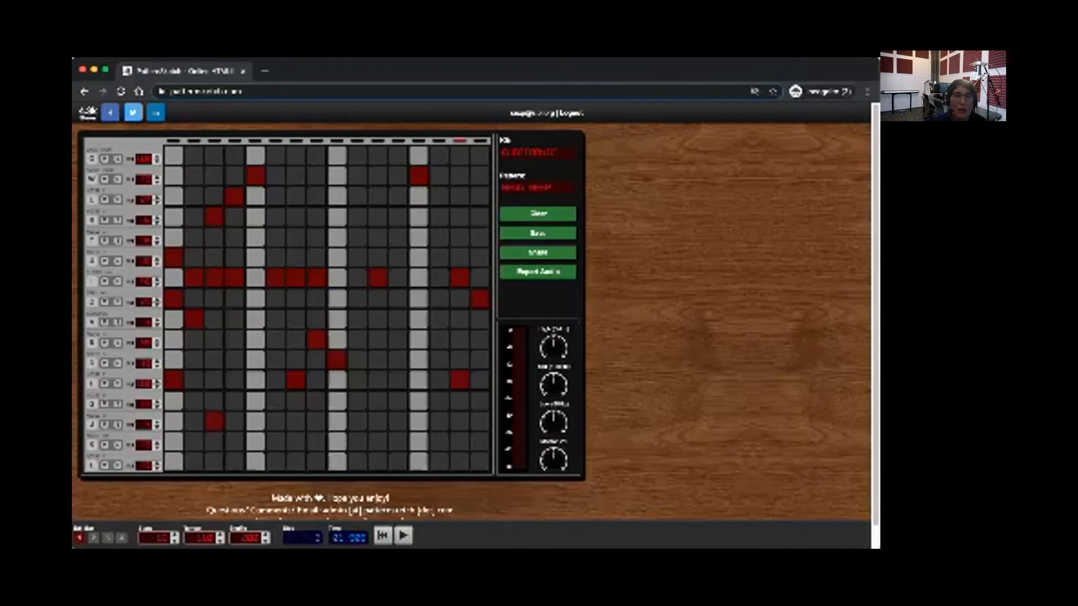
pyautogui.click(358, 278)
pyautogui.click(399, 278)
pyautogui.click(439, 278)
pyautogui.click(480, 278)
# Play and stop the Beww Beep pattern twice to hear the added row I hits
pyautogui.press('space')
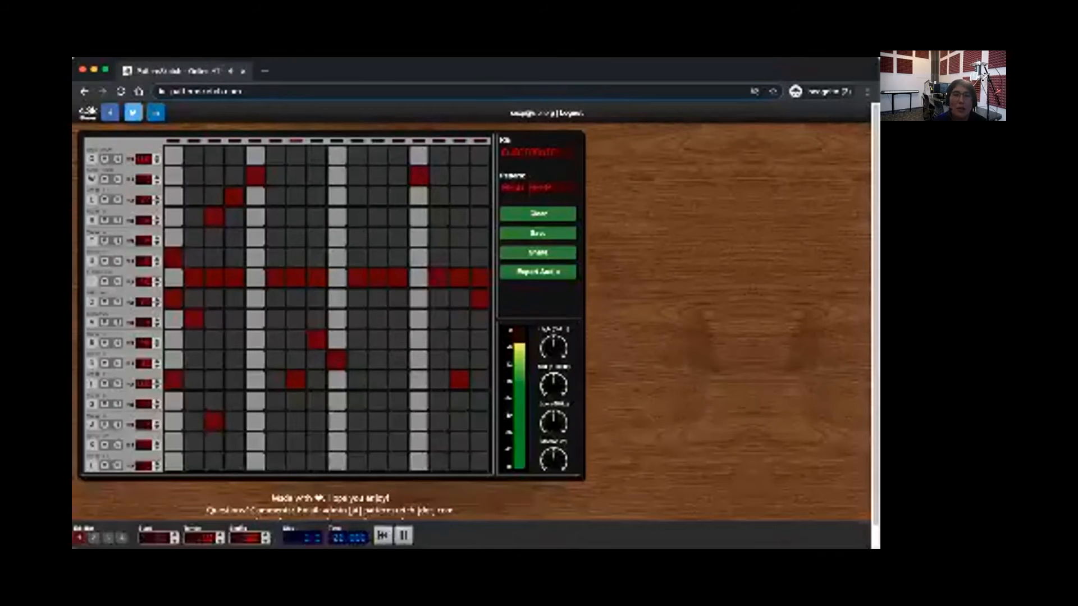
pyautogui.press('space')
pyautogui.press('space')
pyautogui.press('space')
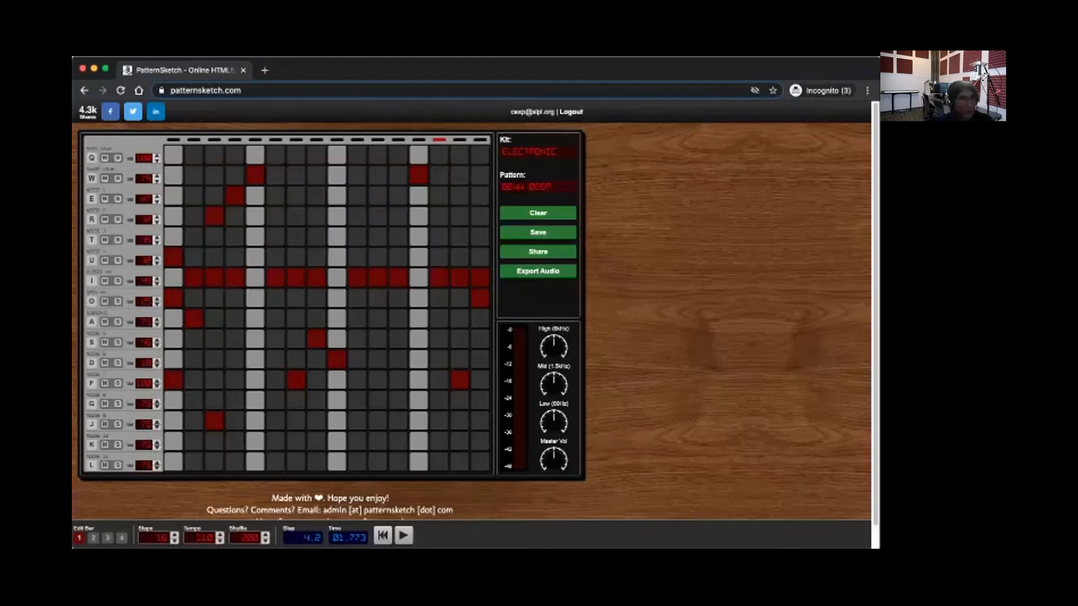
# Audition the bass drum, the snare drum and the sounds of rows E, S, J, R and T individually with the pattern stopped
pyautogui.press('q')
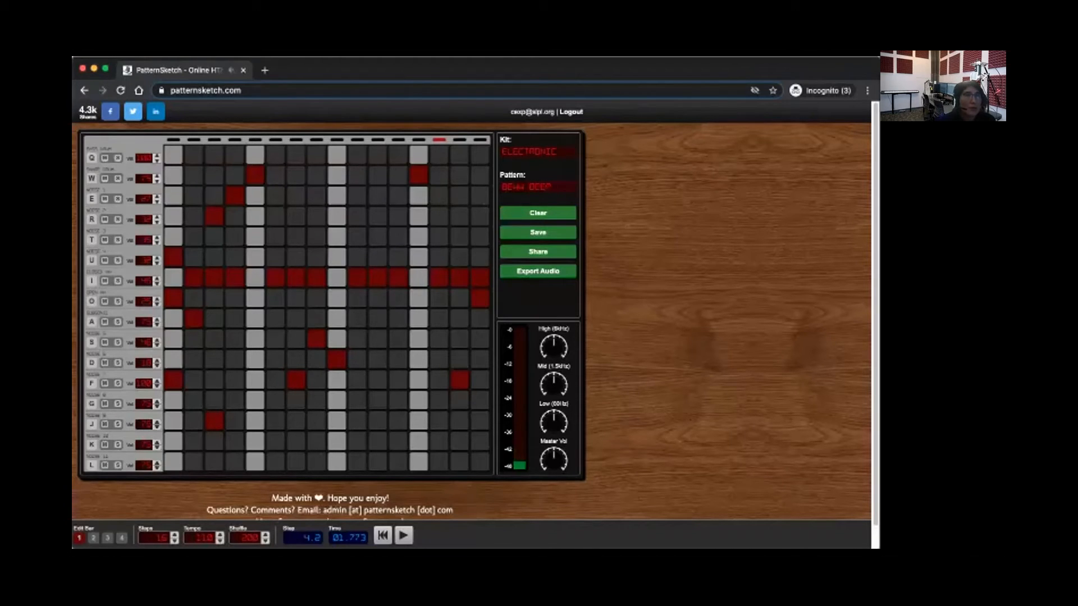
pyautogui.press('w')
pyautogui.press('e')
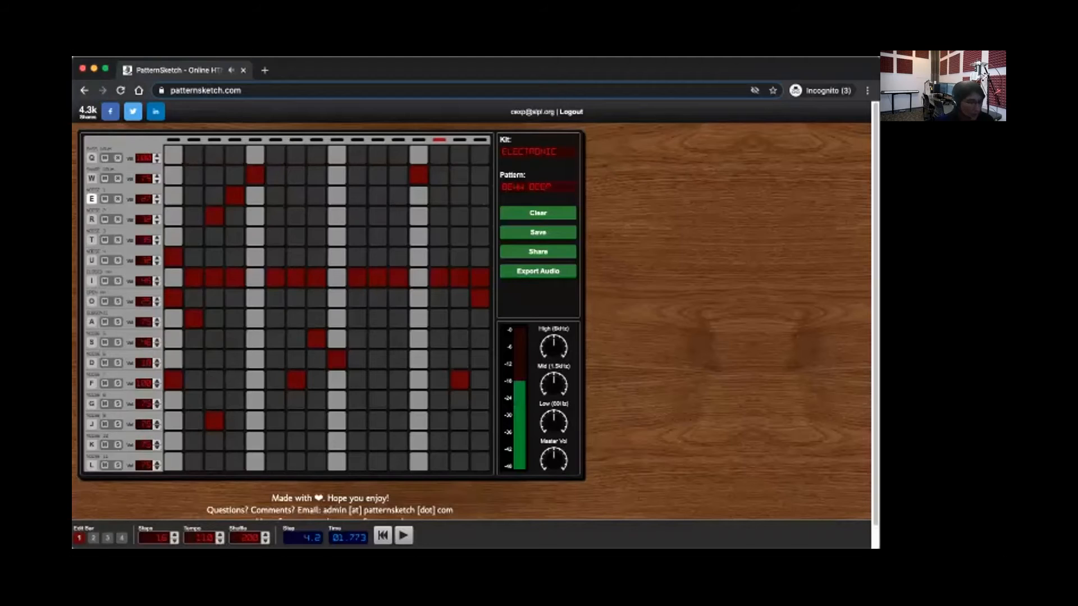
pyautogui.press('s')
pyautogui.press('s')
pyautogui.press('j')
pyautogui.press('r')
pyautogui.press('t')
pyautogui.press('w')
pyautogui.press('w')
pyautogui.press('w')
pyautogui.press('w')
pyautogui.press('e')
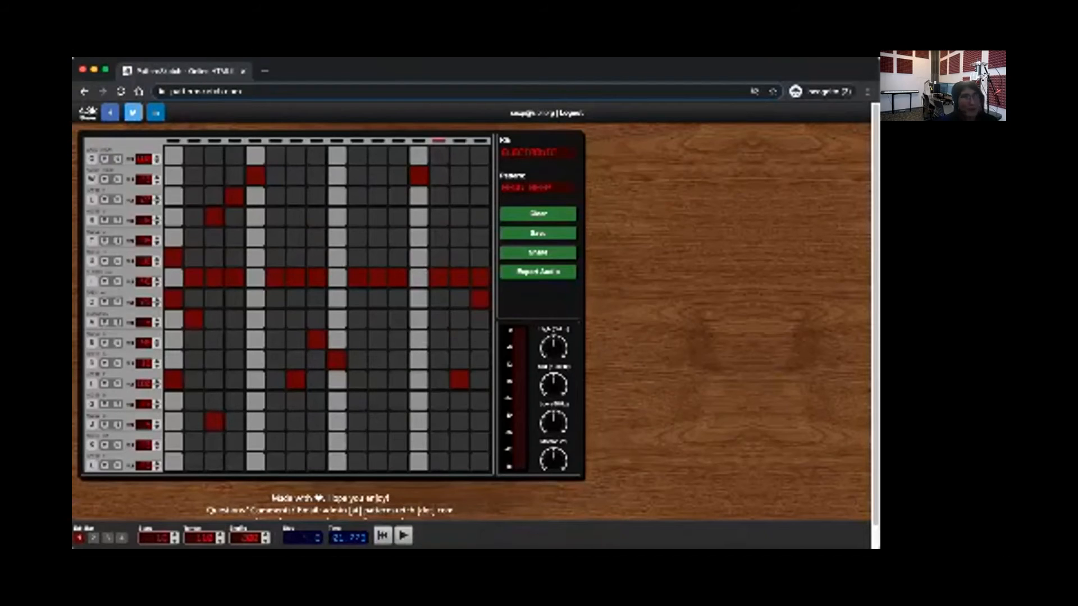
# Improvise a live rhythm using the bass drum, the snare drum and the sounds of rows E, F and R
pyautogui.press('f')
pyautogui.press('e')
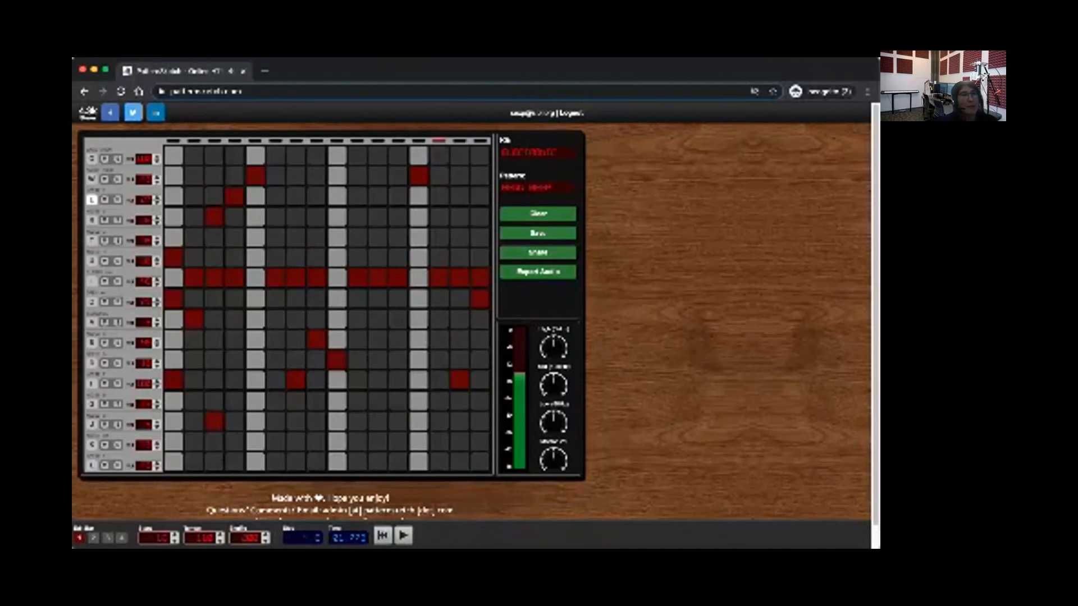
pyautogui.press('w')
pyautogui.press('w')
pyautogui.press('q')
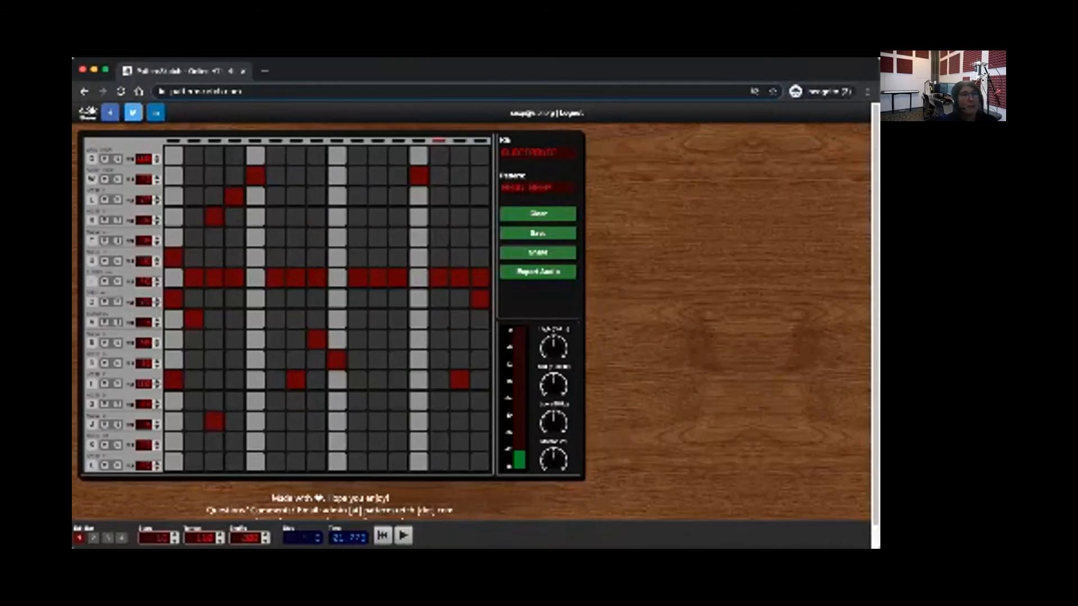
pyautogui.press('w')
pyautogui.press('q')
pyautogui.press('q')
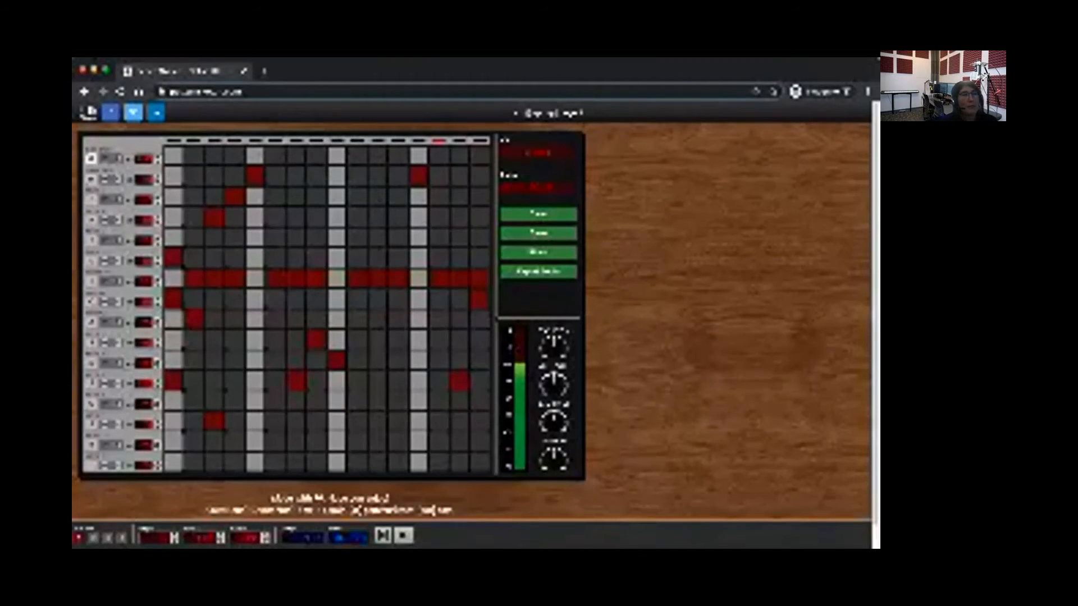
pyautogui.press('r')
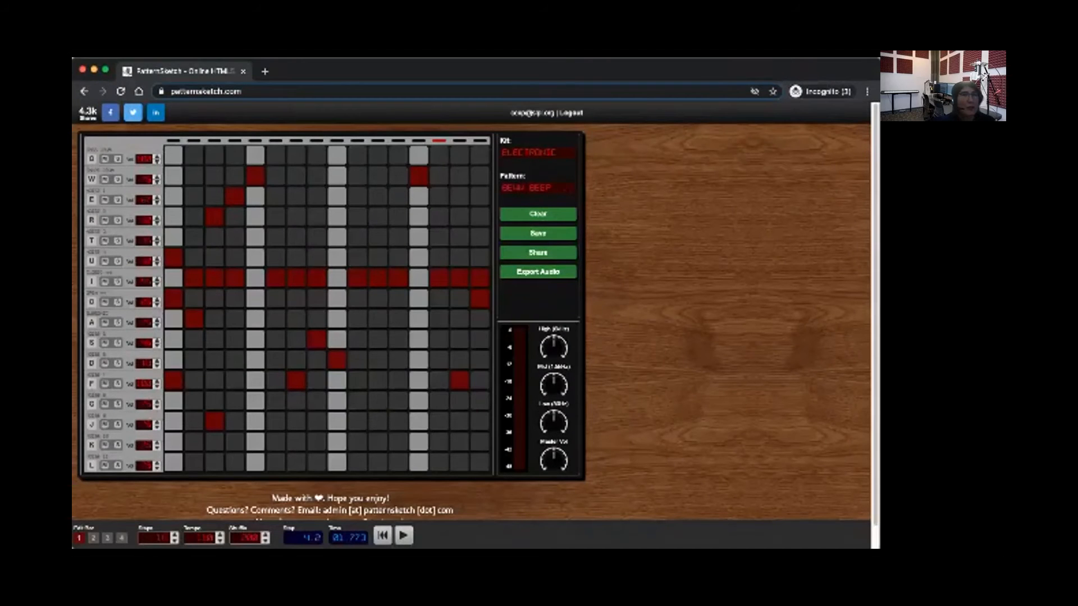
pyautogui.press('r')
pyautogui.press('r')
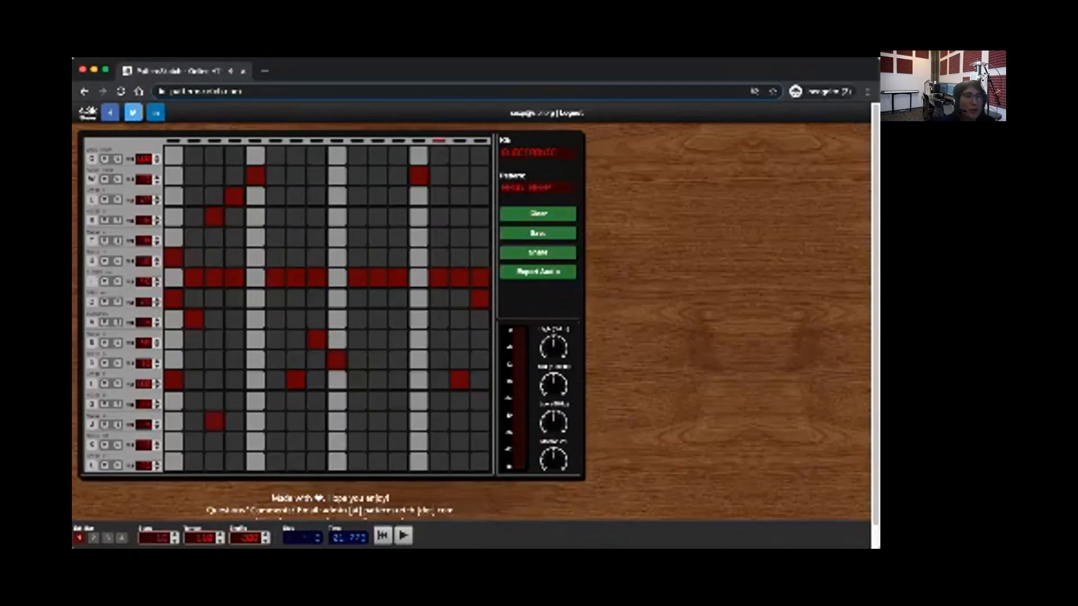
# Trigger the row D sound repeatedly to audition it in different rhythms
pyautogui.press('d')
pyautogui.press('d')
pyautogui.press('d')
pyautogui.press('d')
pyautogui.press('d')
pyautogui.press('d')
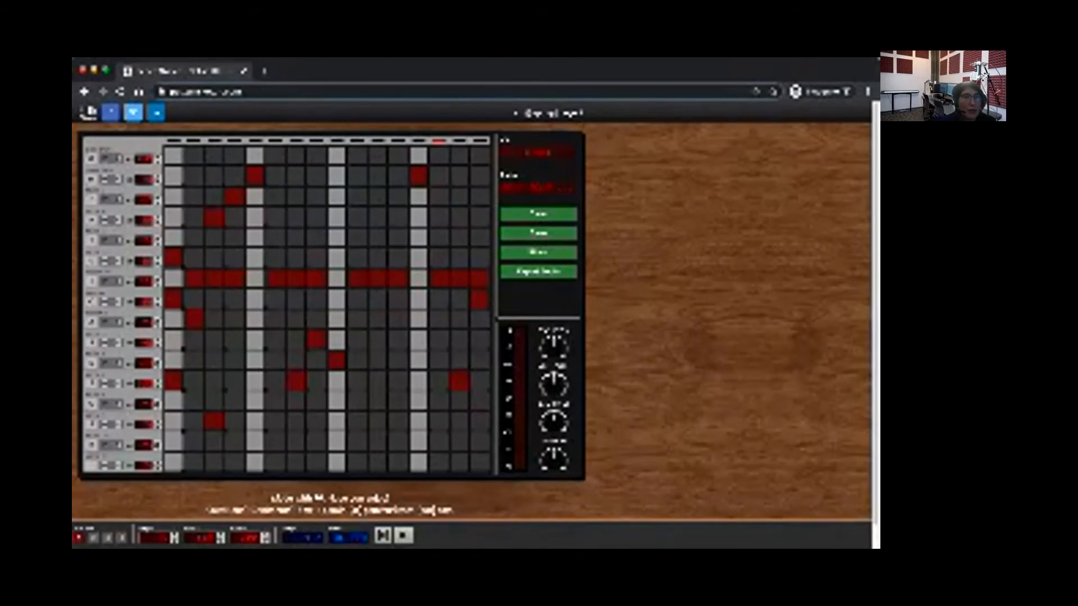
pyautogui.press('d')
pyautogui.press('d')
pyautogui.press('d')
pyautogui.press('d')
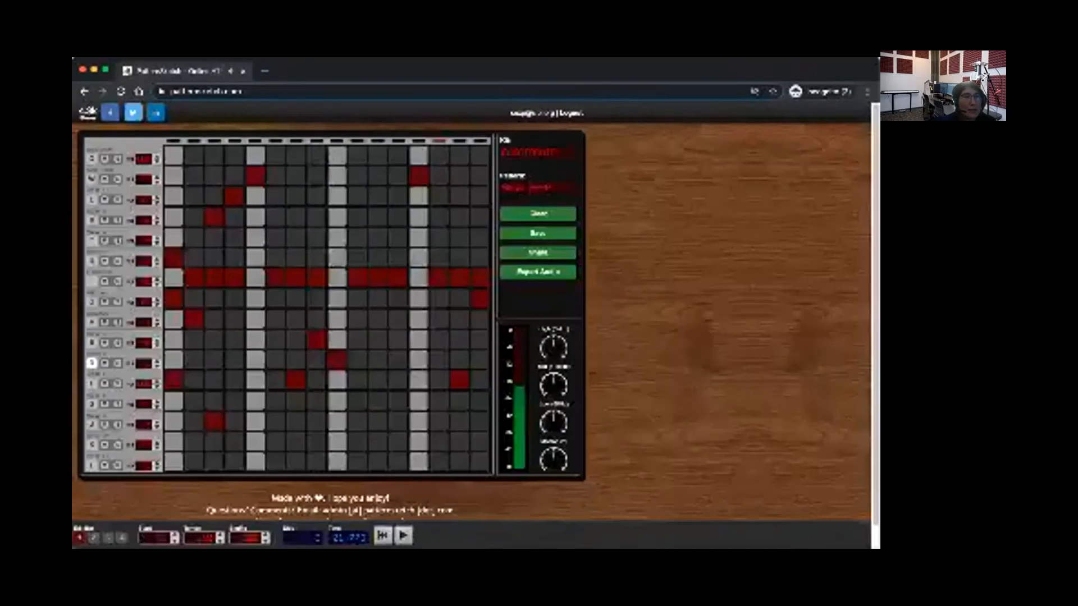
pyautogui.press('d')
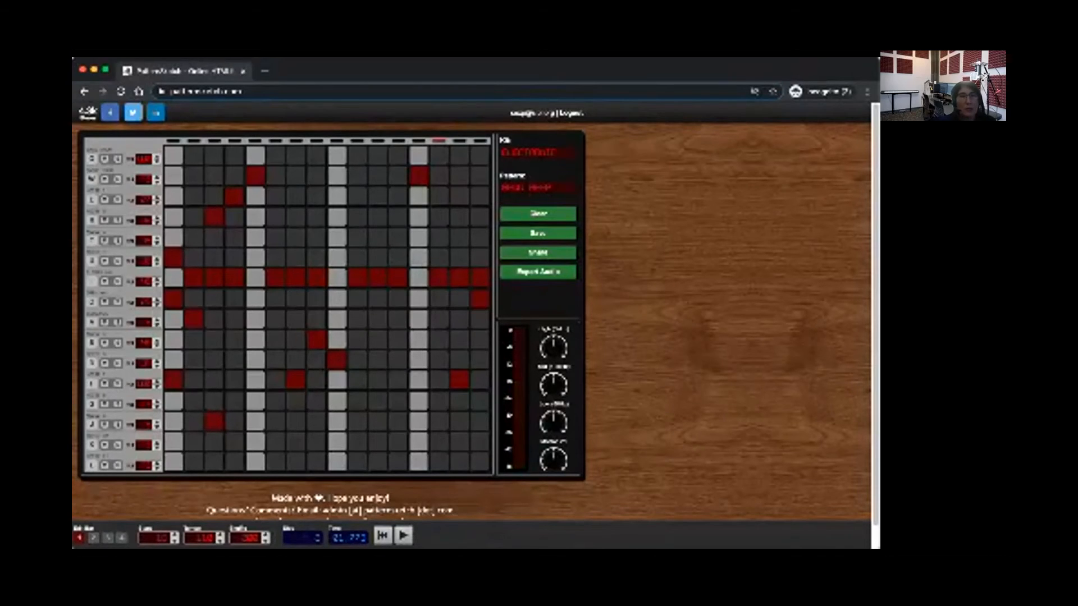
# Add hits on step 6 of row S, step 4 of row G, step 11 of rows E, R and F, and step 7 of rows R and T
pyautogui.click(275, 339)
pyautogui.click(235, 400)
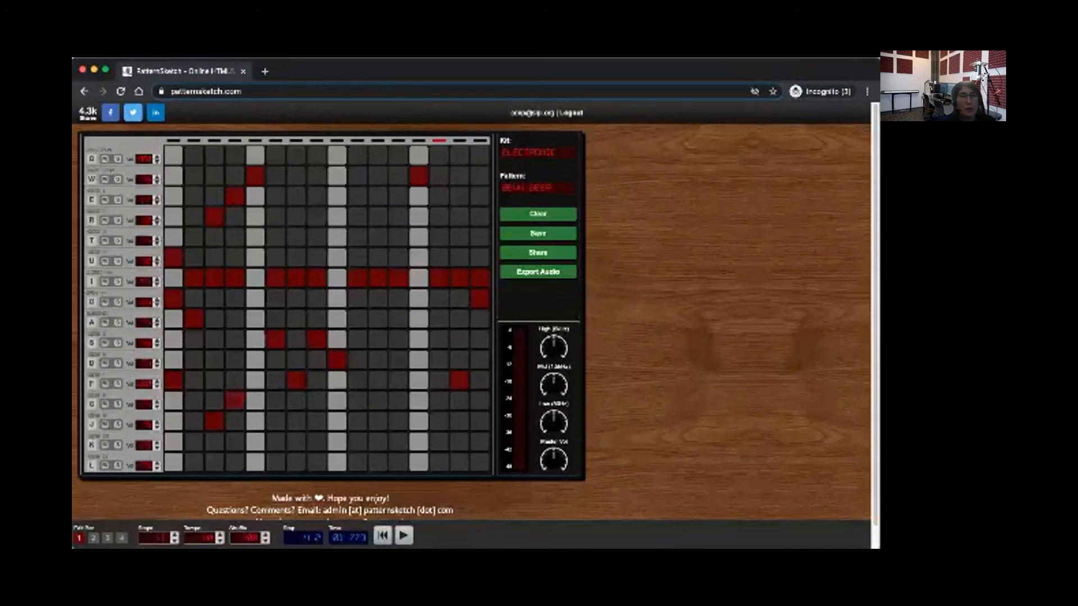
pyautogui.click(378, 380)
pyautogui.click(378, 197)
pyautogui.click(378, 217)
pyautogui.click(297, 217)
pyautogui.click(297, 237)
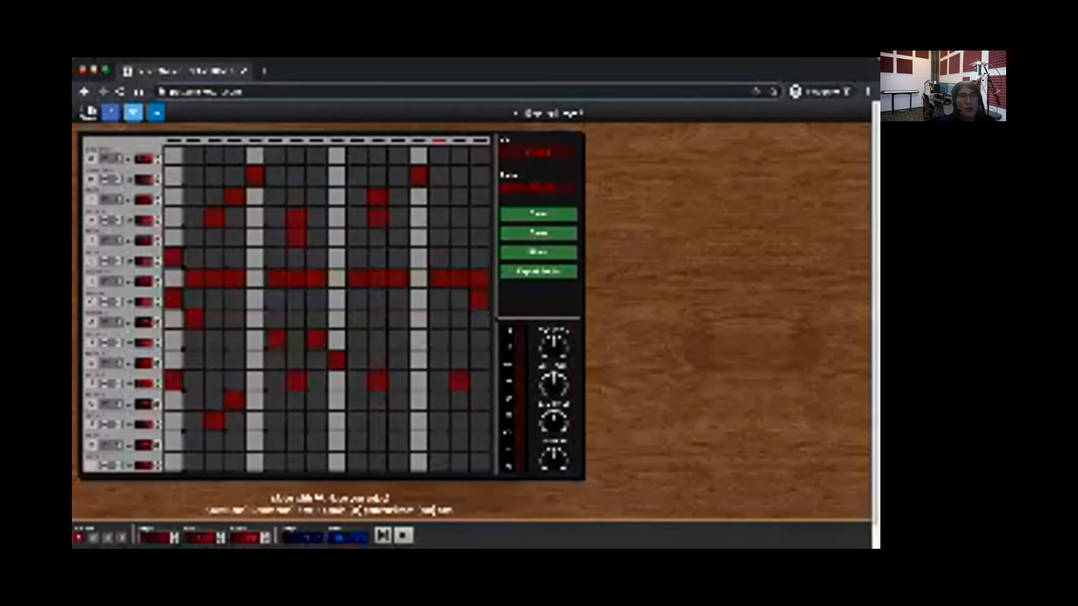
# Save the edited Beww Beep pattern and start its audio export
pyautogui.click(538, 234)
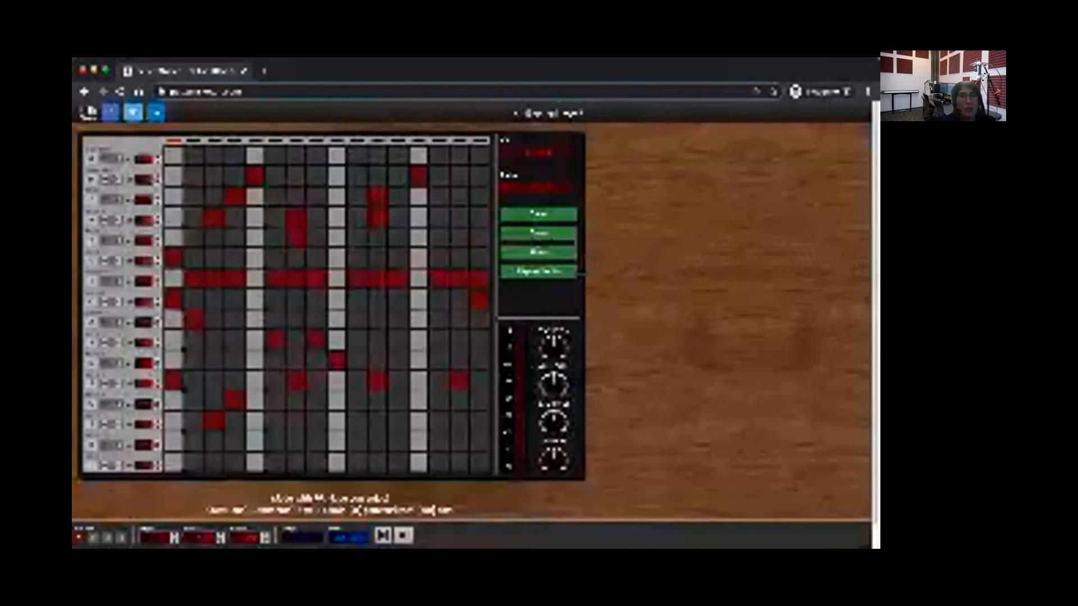
pyautogui.click(539, 271)
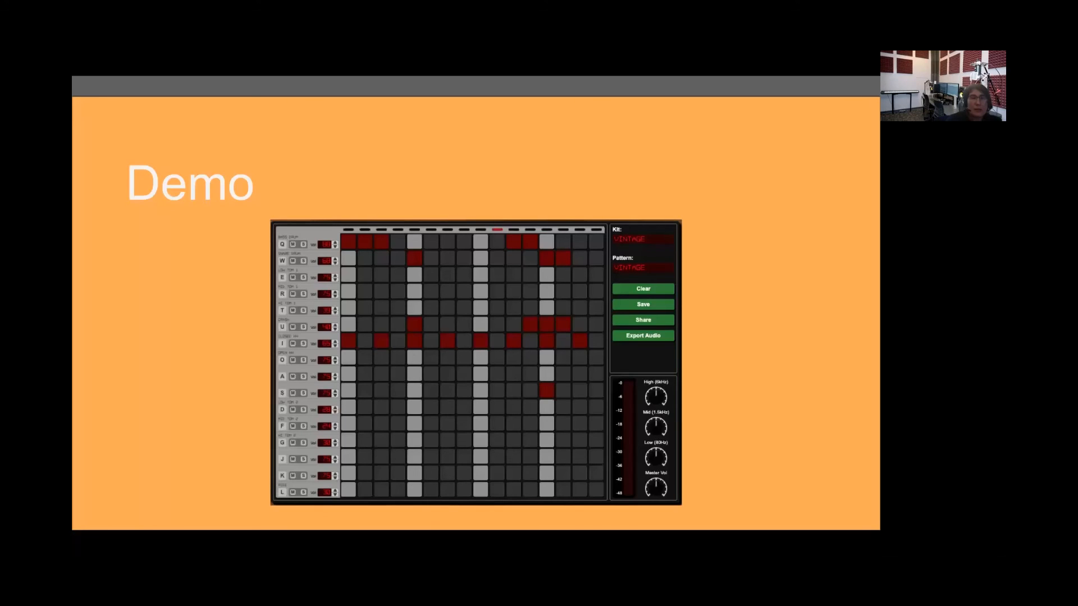
pyautogui.moveTo(177, 442)
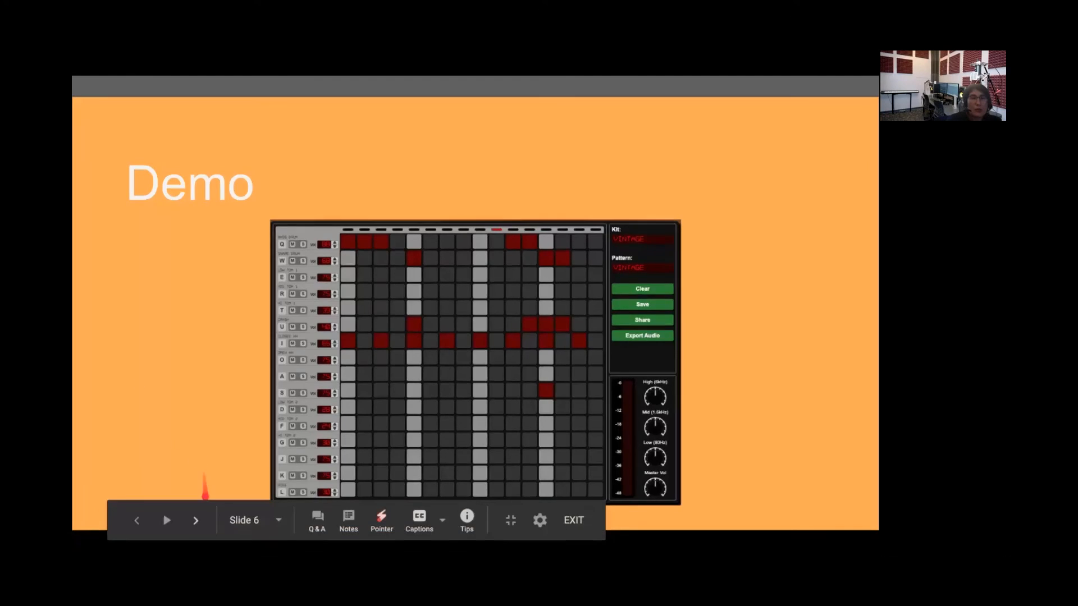
pyautogui.press('Right')
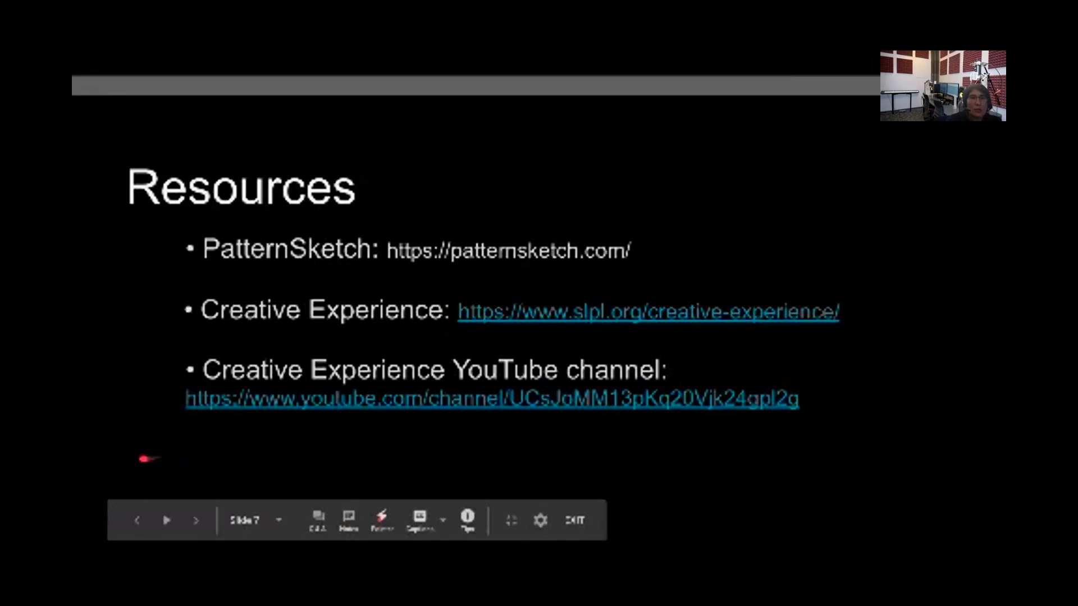